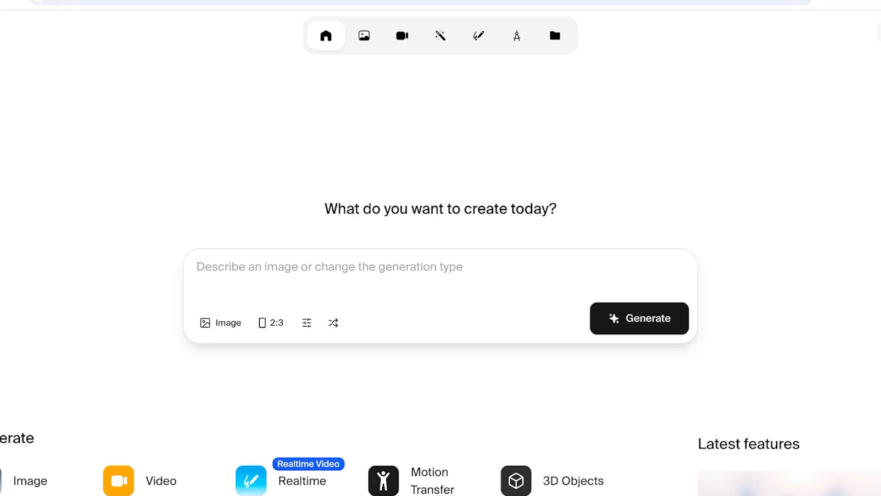
- Open the Realtime generation tool from the home page
{"action": "scroll", "coordinate": [441, 339], "scroll_direction": "down", "scroll_amount": 1}
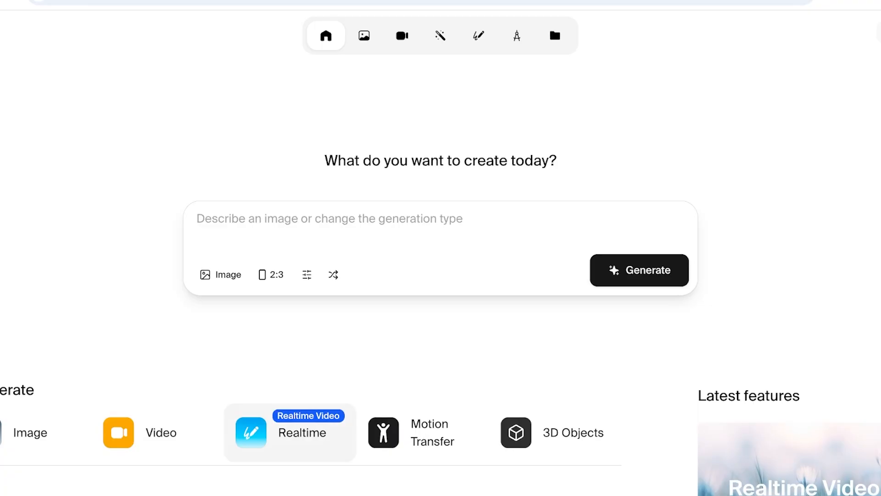
{"action": "scroll", "coordinate": [440, 325], "scroll_direction": "up", "scroll_amount": 1}
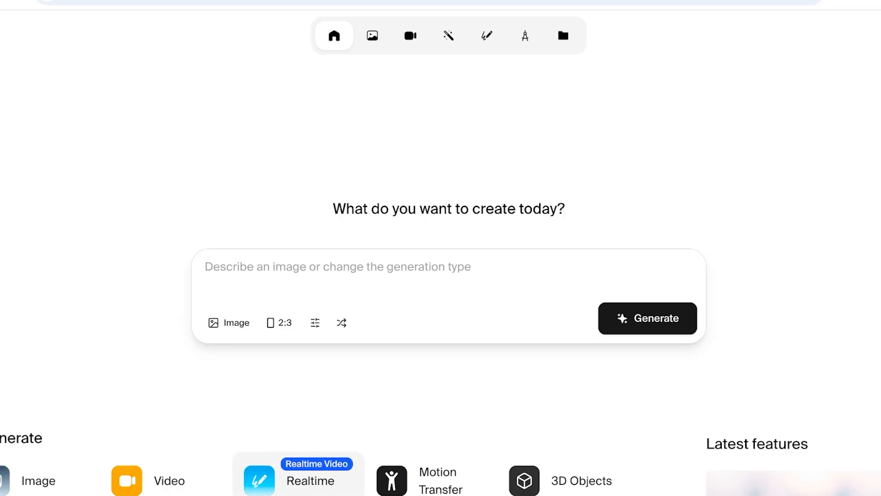
{"action": "left_click", "coordinate": [299, 480]}
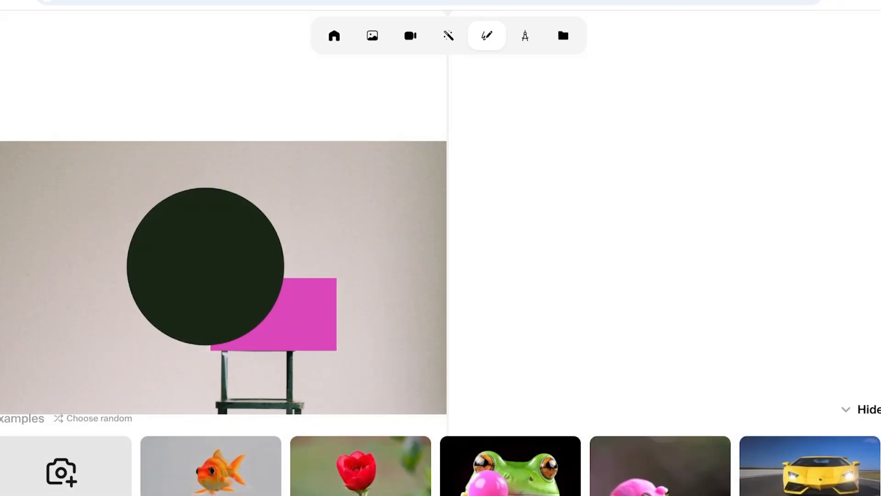
- Permanently delete all the existing Realtime sessions one after another
{"action": "right_click", "coordinate": [12, 227]}
{"action": "left_click", "coordinate": [46, 252]}
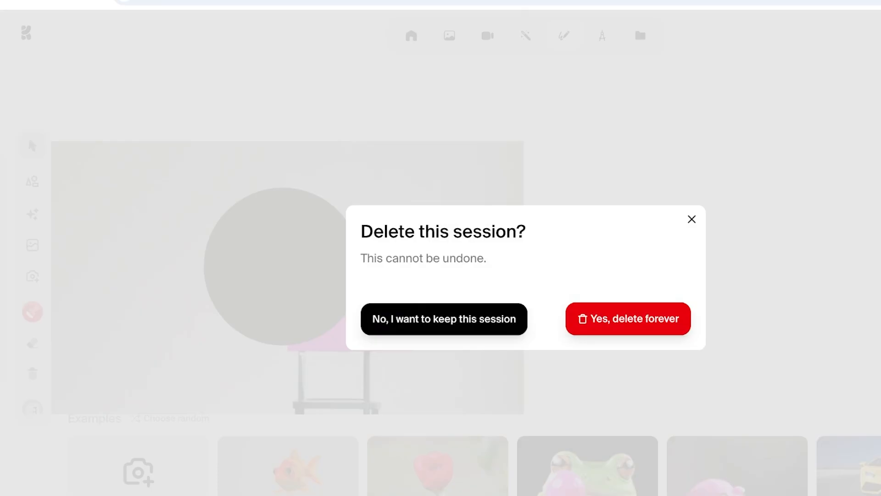
{"action": "left_click", "coordinate": [629, 319]}
{"action": "mouse_move", "coordinate": [5, 197]}
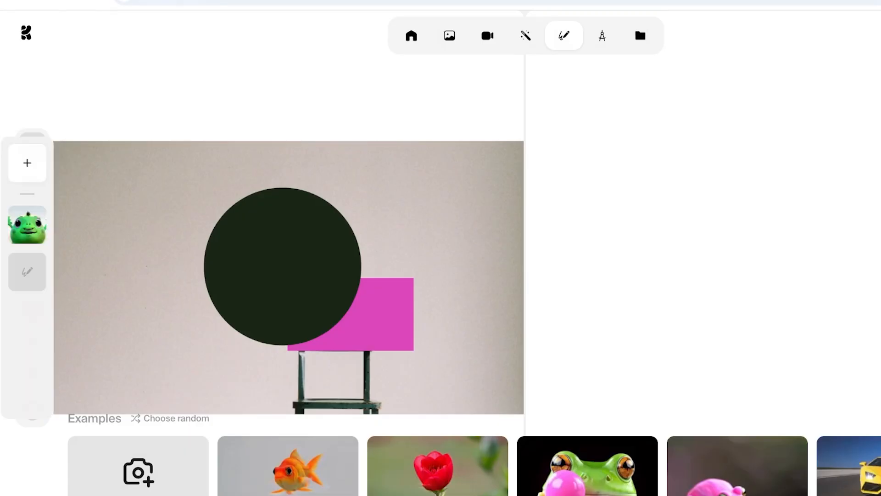
{"action": "right_click", "coordinate": [27, 225]}
{"action": "left_click", "coordinate": [67, 236]}
{"action": "left_click", "coordinate": [629, 319]}
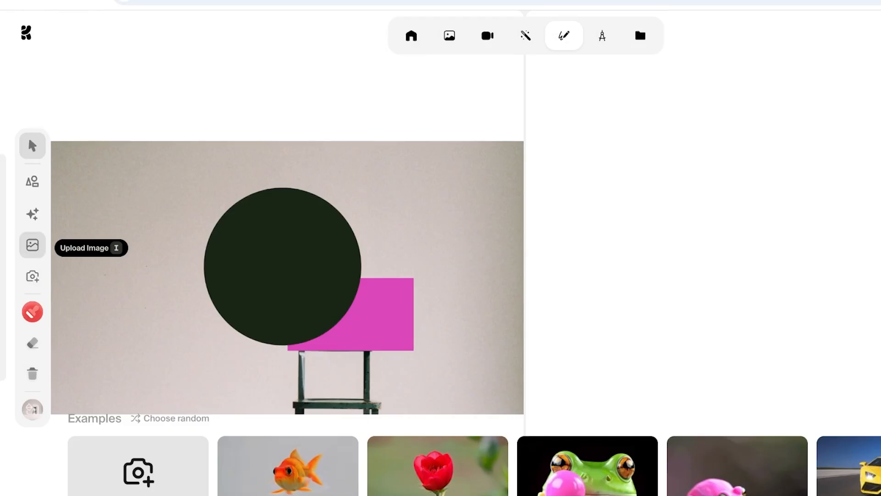
{"action": "right_click", "coordinate": [29, 235]}
{"action": "left_click", "coordinate": [55, 249]}
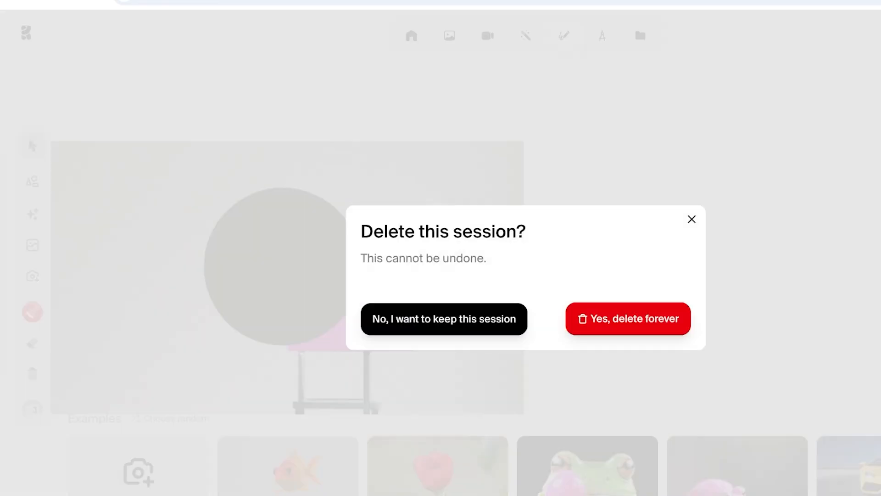
{"action": "left_click", "coordinate": [629, 319]}
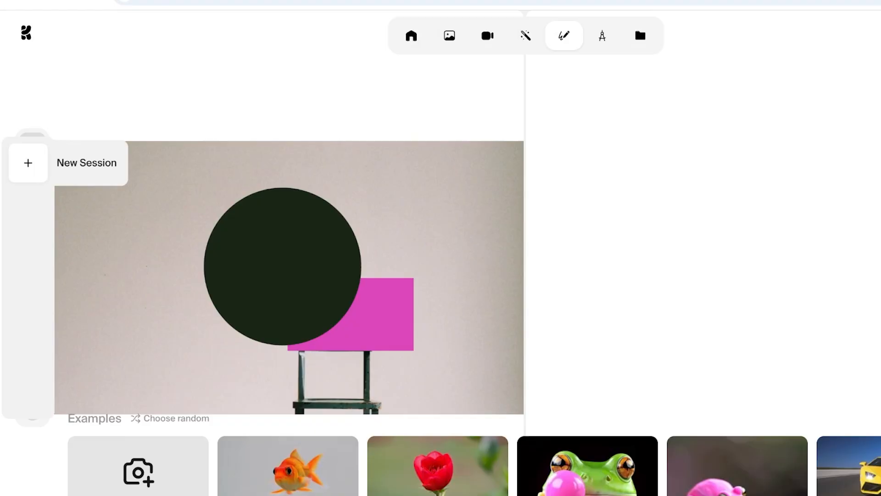
- Create a new Realtime session and clear its default prompt
{"action": "left_click", "coordinate": [28, 163]}
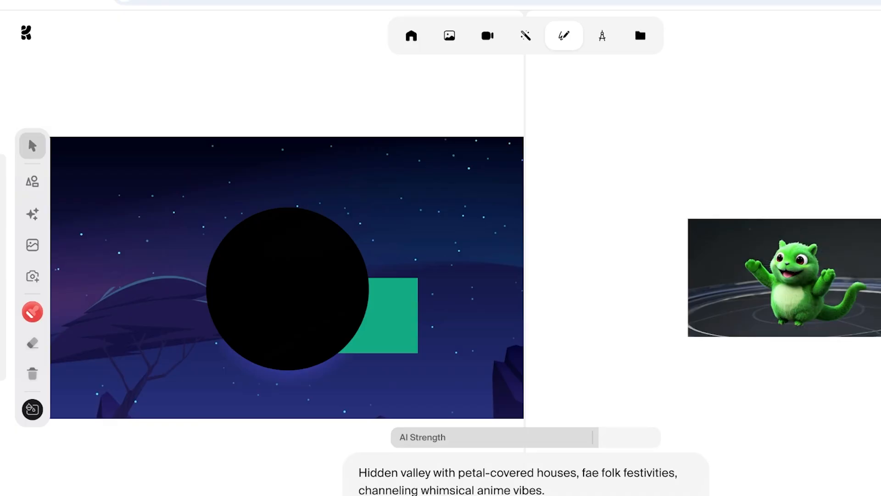
{"action": "key", "text": "ctrl+a"}
{"action": "key", "text": "BackSpace"}
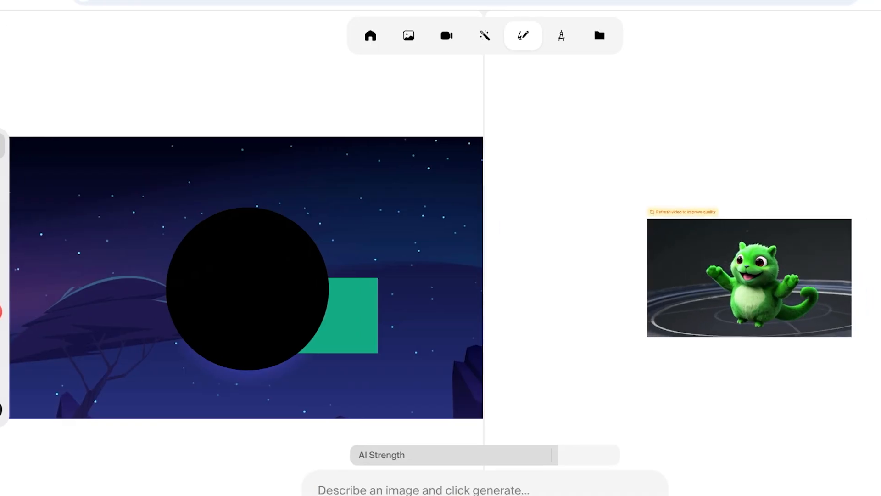
- Remove the black circle and the green rectangle from the canvas, leaving only the night-sky background
{"action": "left_click_drag", "start_coordinate": [335, 177], "coordinate": [282, 227]}
{"action": "key", "text": "Delete"}
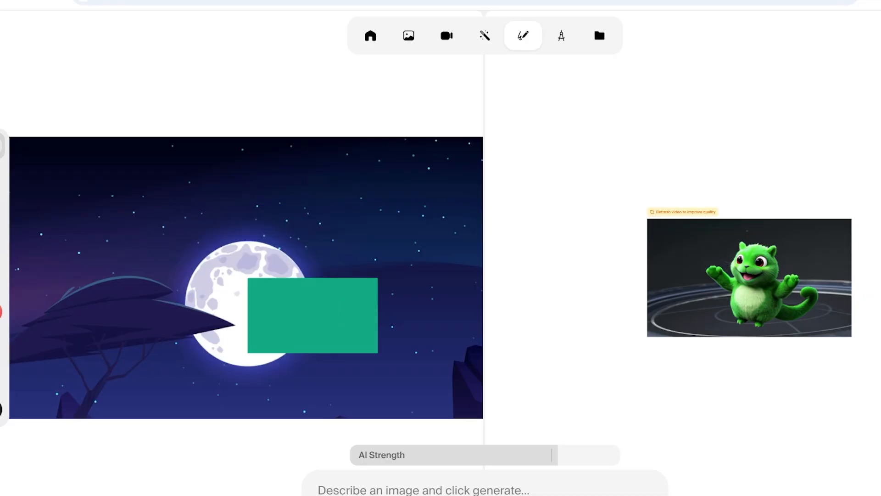
{"action": "key", "text": "Delete"}
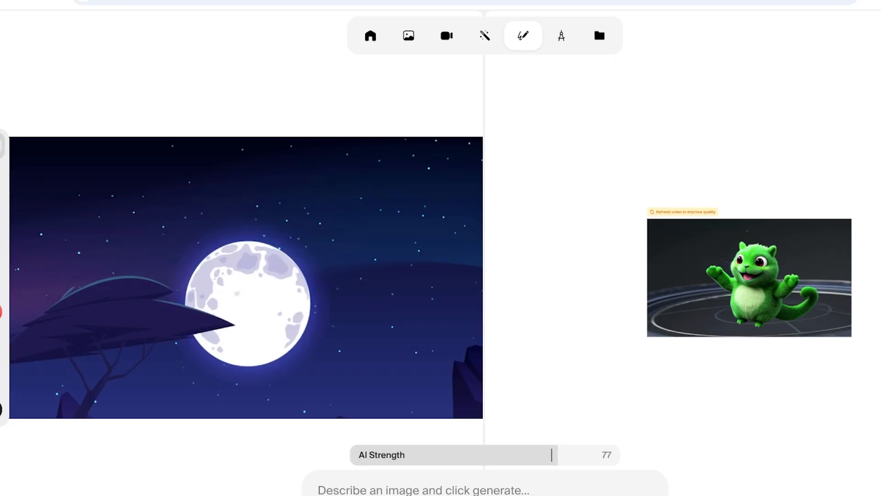
- Choose Realtime Video as the generation model and view the available video duration options
{"action": "left_click_drag", "start_coordinate": [552, 455], "coordinate": [487, 455]}
{"action": "left_click", "coordinate": [826, 494]}
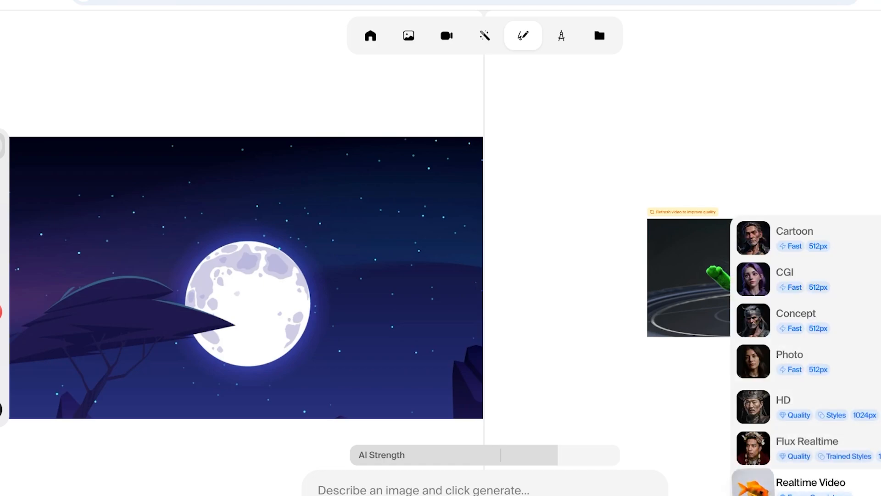
{"action": "left_click", "coordinate": [817, 488]}
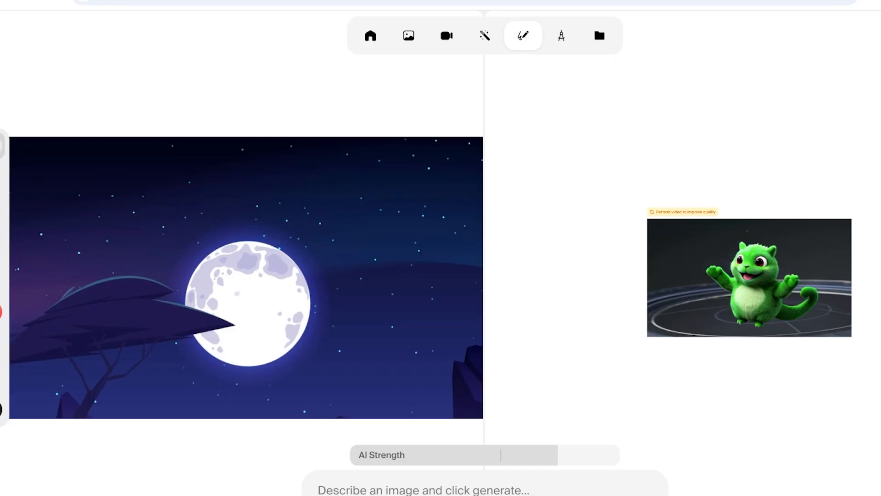
{"action": "mouse_move", "coordinate": [822, 495]}
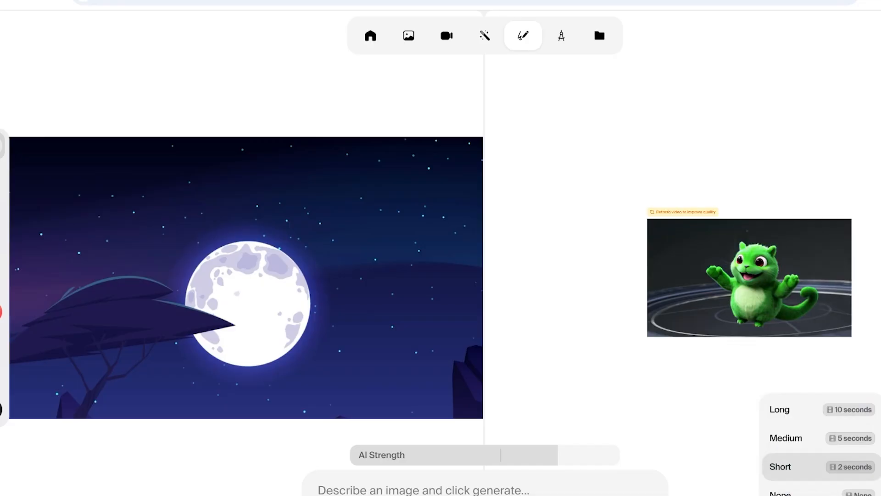
- Enter the prompt "a woman walking in a city" for the moonlit night-sky canvas
{"action": "left_click", "coordinate": [318, 490]}
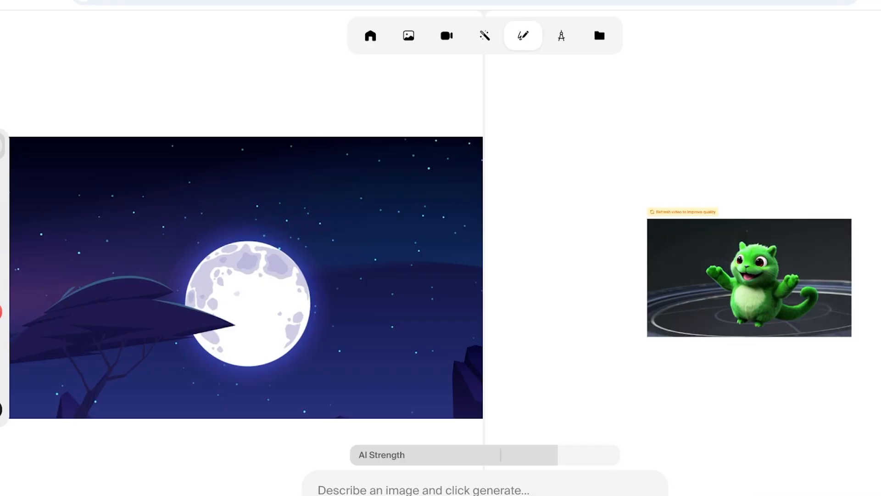
{"action": "type", "text": "a"}
{"action": "key", "text": "BackSpace"}
{"action": "type", "text": "a wo"}
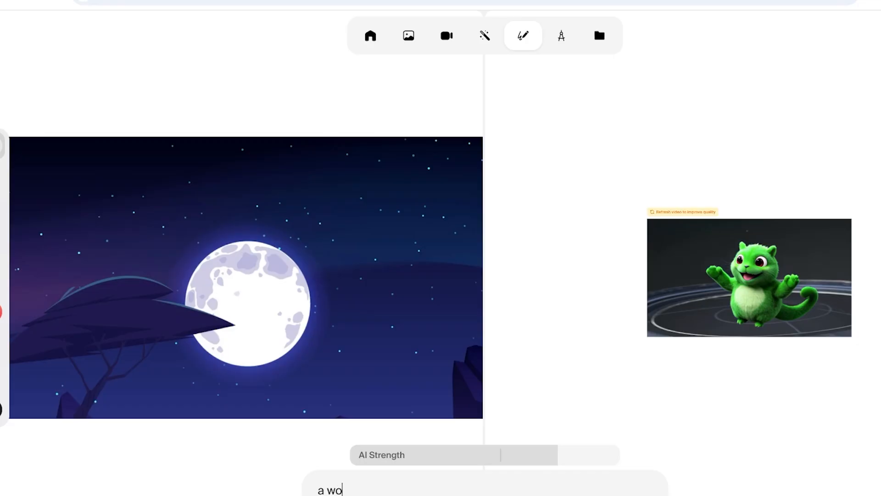
{"action": "type", "text": "man walking in a city"}
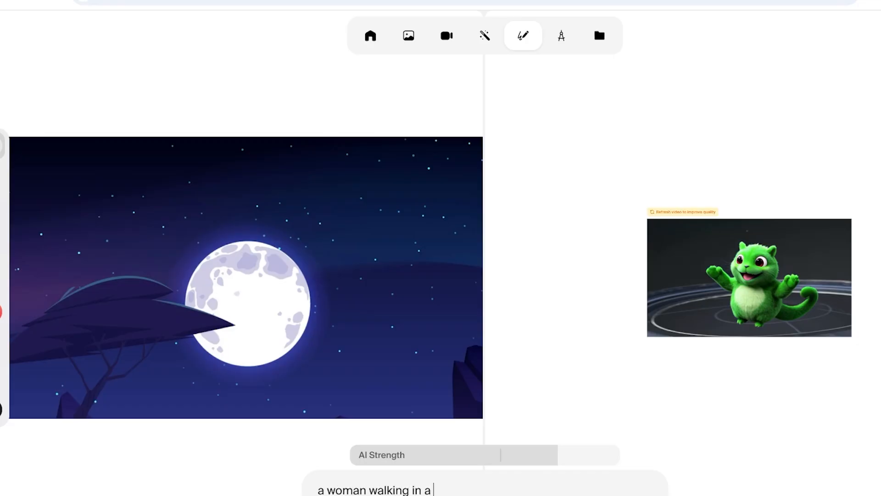
{"action": "key", "text": "Return"}
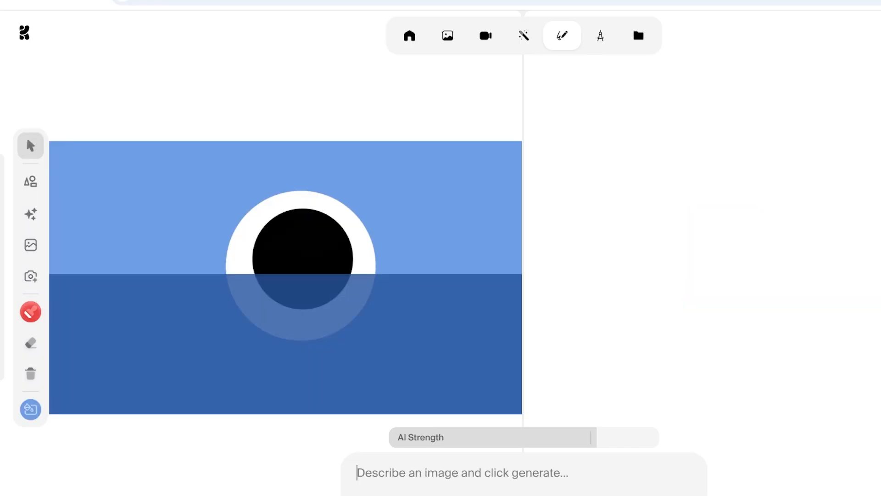
- Enter the prompt "a woman walking in a city" for the blue canvas with the white and black circles
{"action": "type", "text": "a w"}
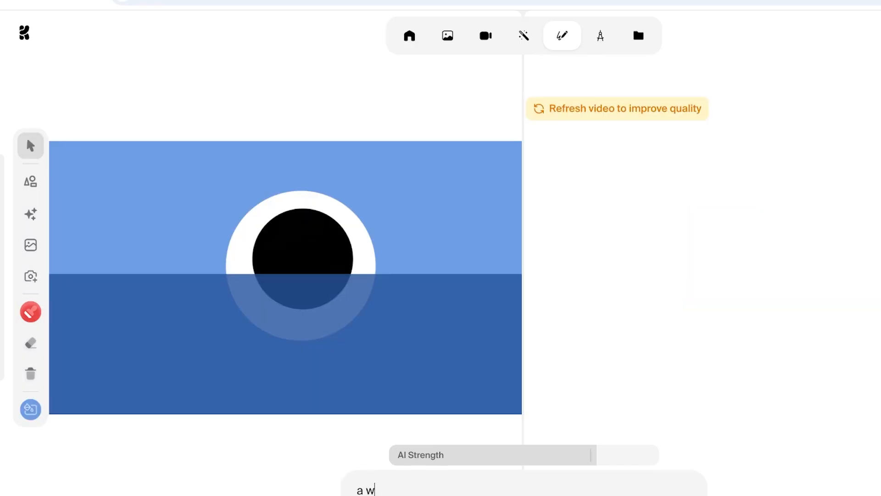
{"action": "type", "text": "oman walking in a ci"}
{"action": "key", "text": "BackSpace"}
{"action": "key", "text": "BackSpace"}
{"action": "type", "text": "in a city"}
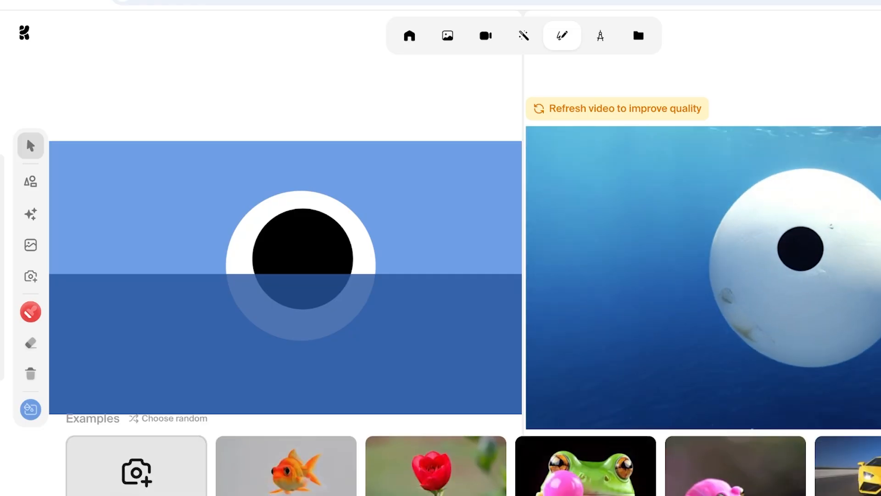
- Load the camera example and raise its AI Strength to about two thirds
{"action": "left_click", "coordinate": [137, 472]}
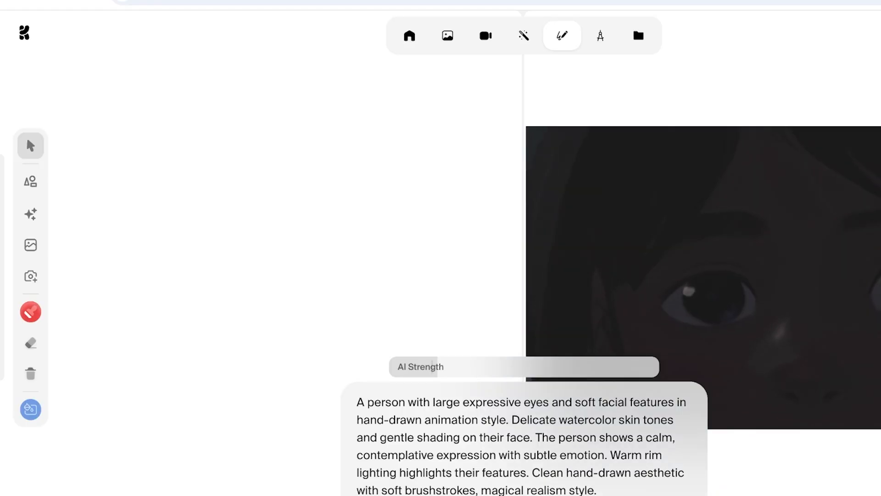
{"action": "mouse_move", "coordinate": [3, 267]}
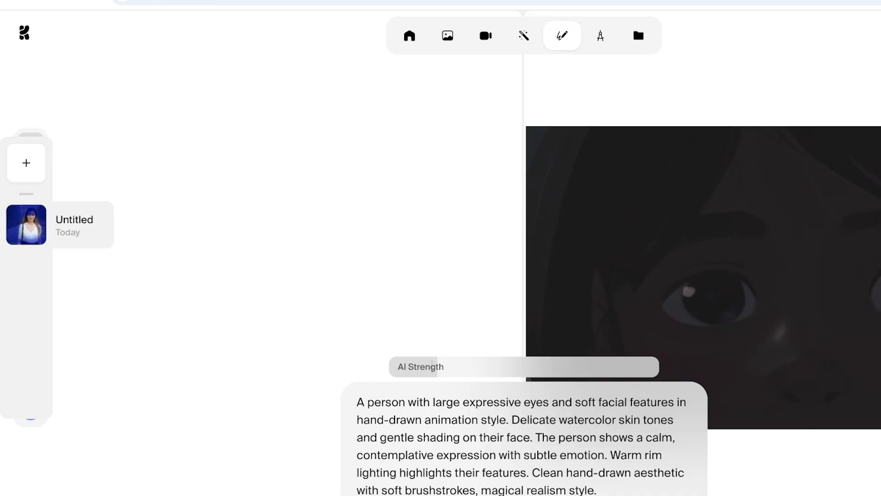
{"action": "key", "text": "ctrl+a"}
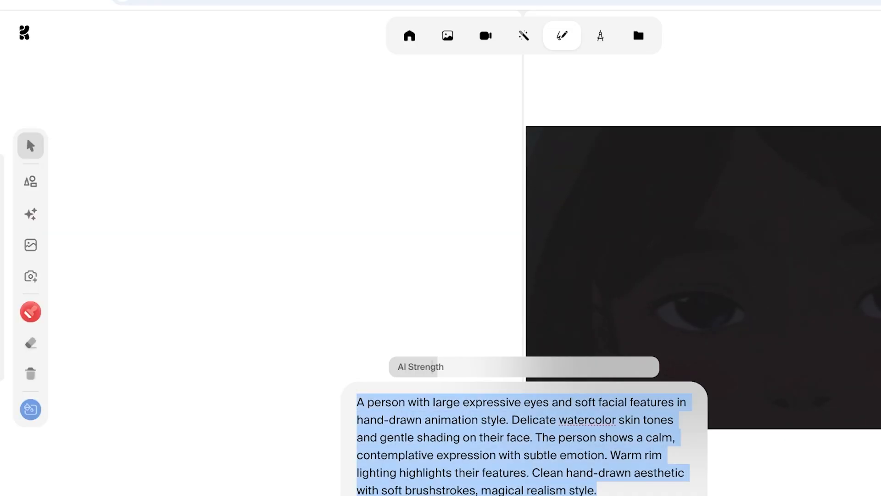
{"action": "left_click_drag", "start_coordinate": [434, 366], "coordinate": [565, 367]}
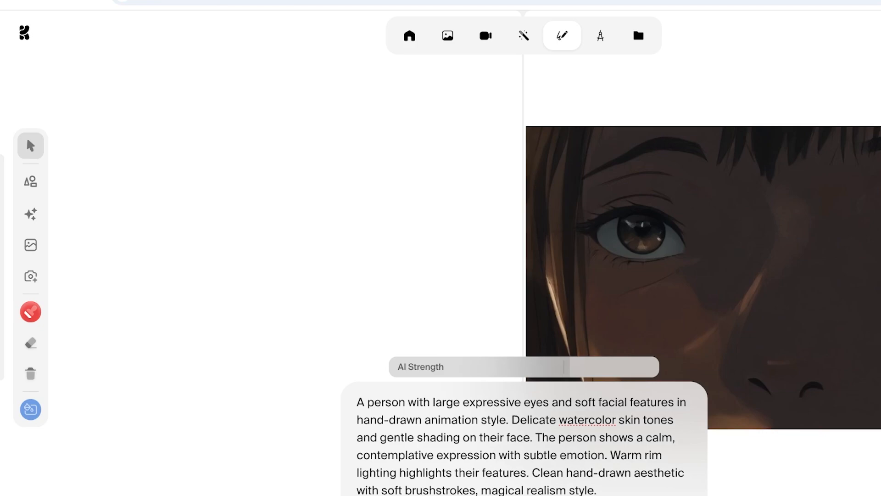
- Switch the canvas to the dark rock background and replace the prompt with "a woman walking in a city."
{"action": "left_click", "coordinate": [31, 409]}
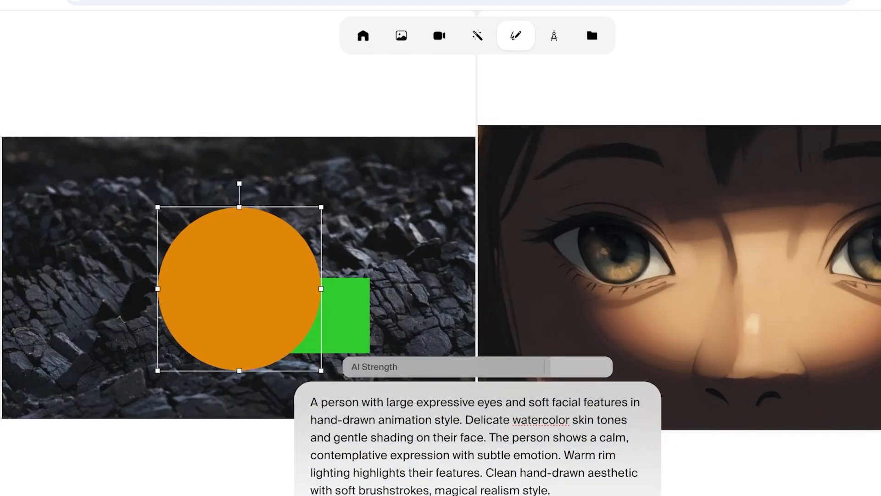
{"action": "key", "text": "ctrl+a"}
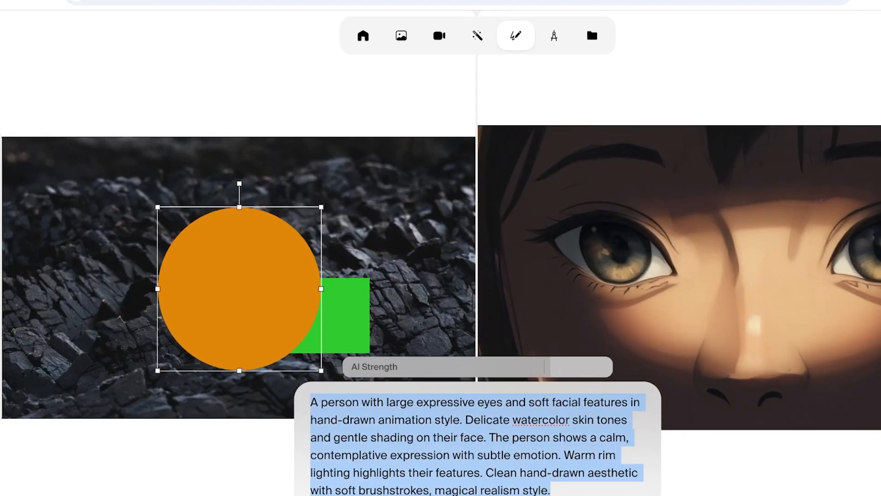
{"action": "key", "text": "BackSpace"}
{"action": "type", "text": "a wo"}
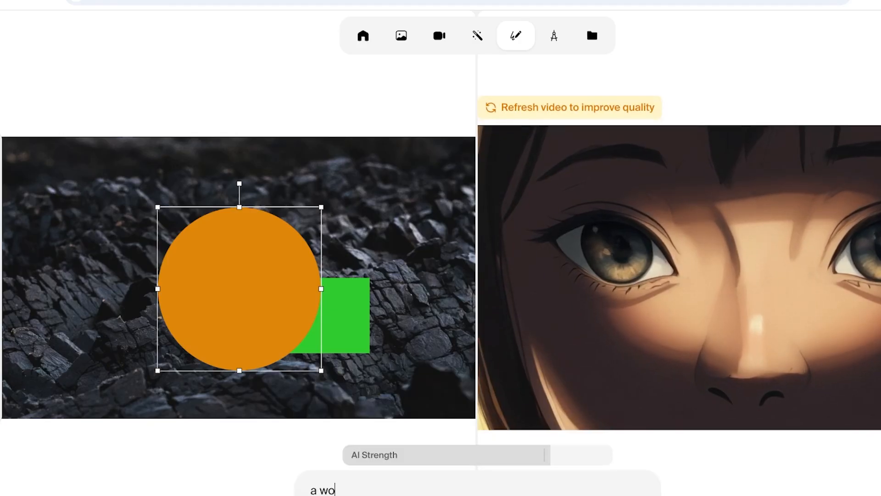
{"action": "type", "text": "man walking in a city."}
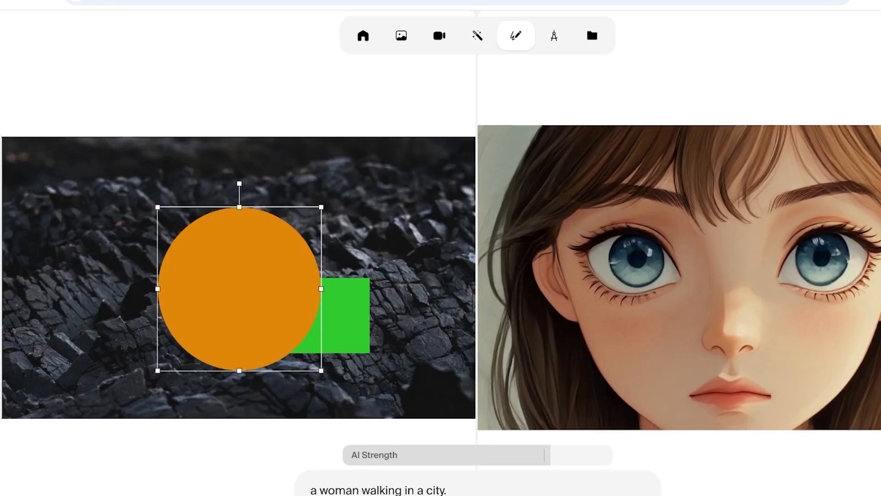
- Move the orange circle toward the canvas's upper right and extend the prompt with "zoom out to show entire person"
{"action": "left_click_drag", "start_coordinate": [239, 289], "coordinate": [356, 254]}
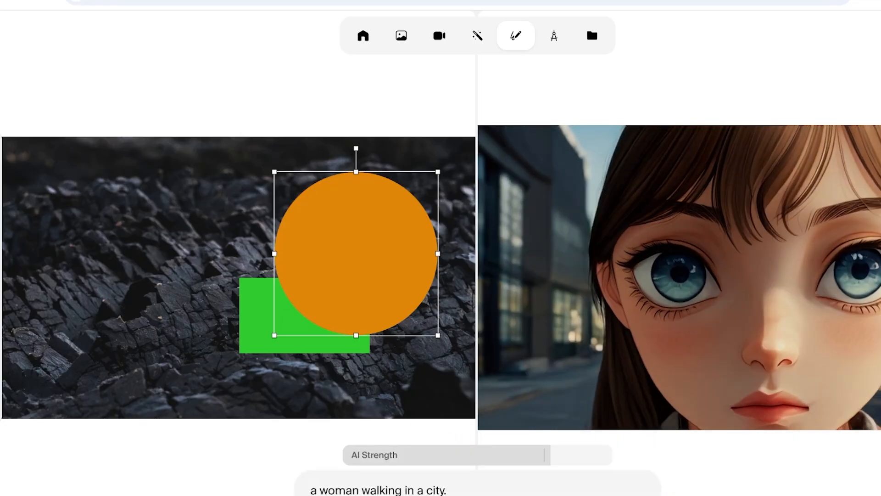
{"action": "type", "text": "zoom out"}
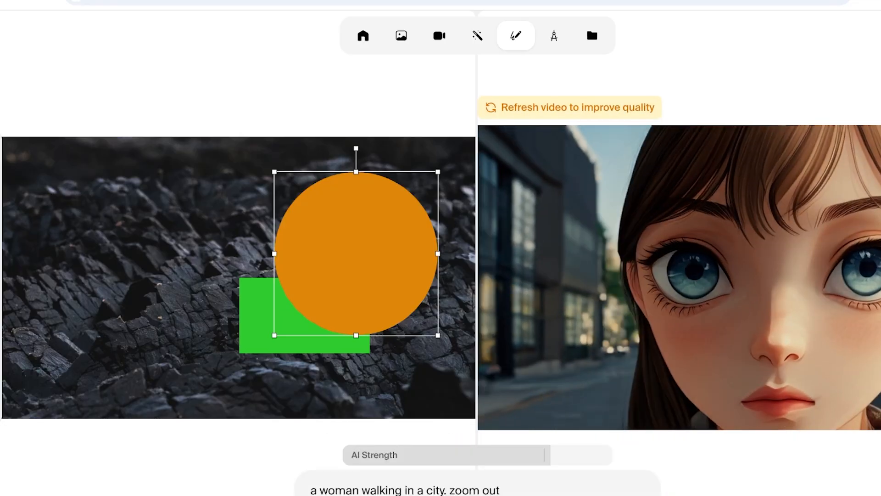
{"action": "type", "text": " to show entire person"}
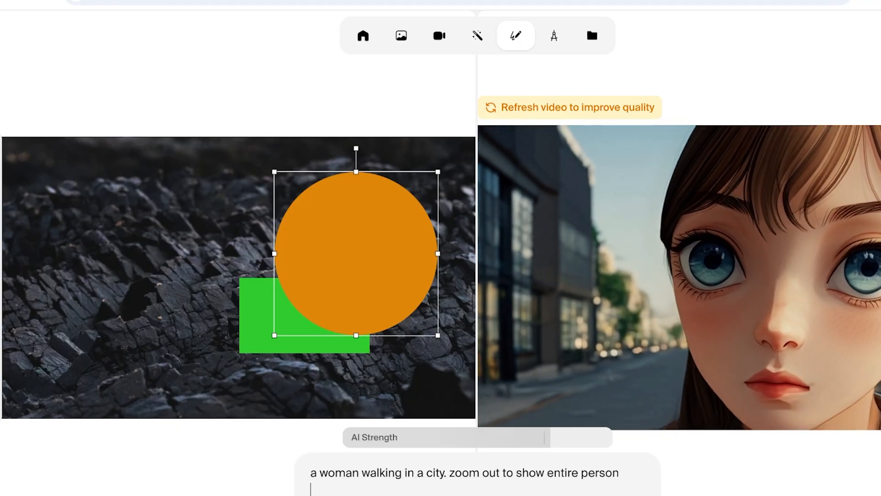
- Shrink the orange circle and place it on the canvas's left side, and shift the green rectangle slightly up and right
{"action": "left_click_drag", "start_coordinate": [275, 335], "coordinate": [150, 261]}
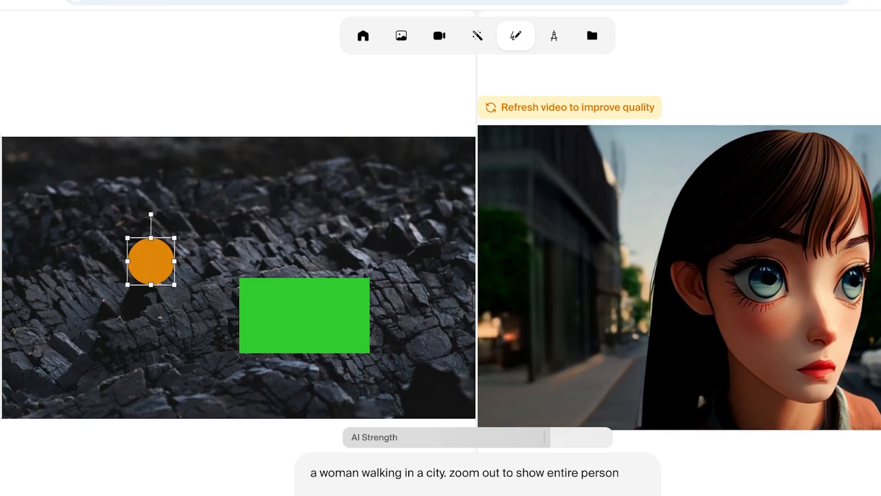
{"action": "left_click_drag", "start_coordinate": [304, 315], "coordinate": [328, 270]}
{"action": "right_click", "coordinate": [306, 278]}
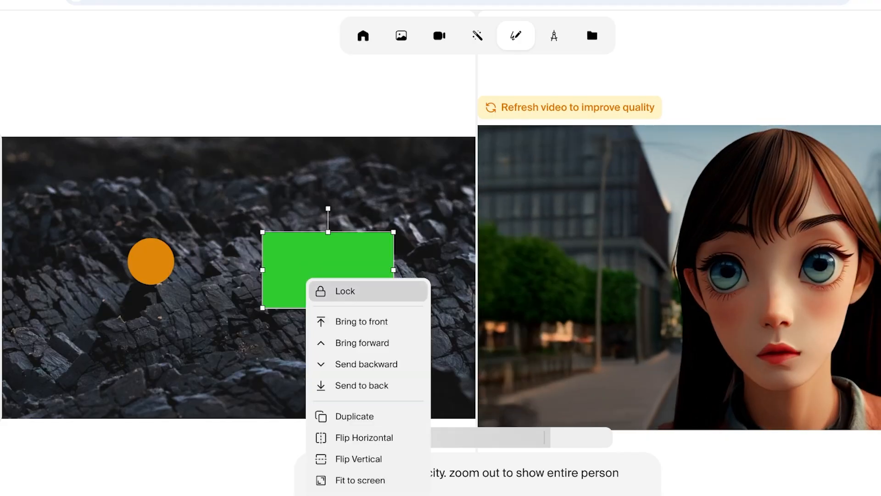
{"action": "key", "text": "Escape"}
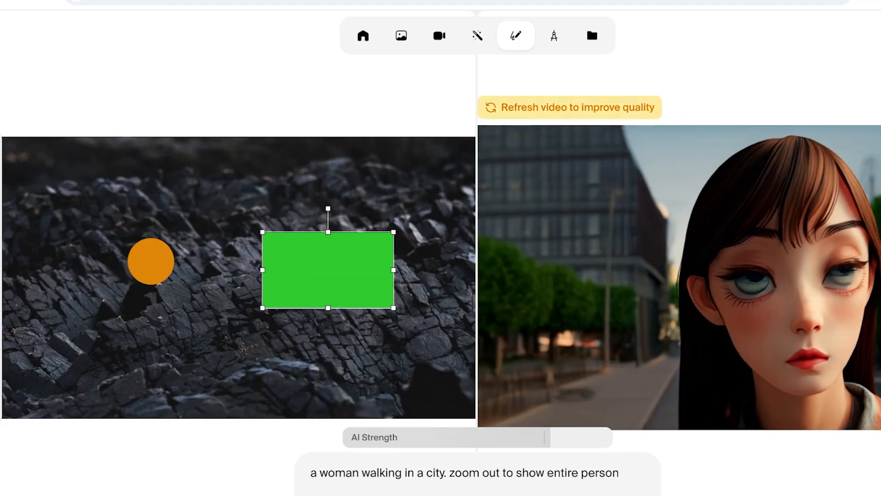
- Refresh the video and move the green rectangle down and left, placing the orange circle over its upper-right corner
{"action": "left_click", "coordinate": [570, 107]}
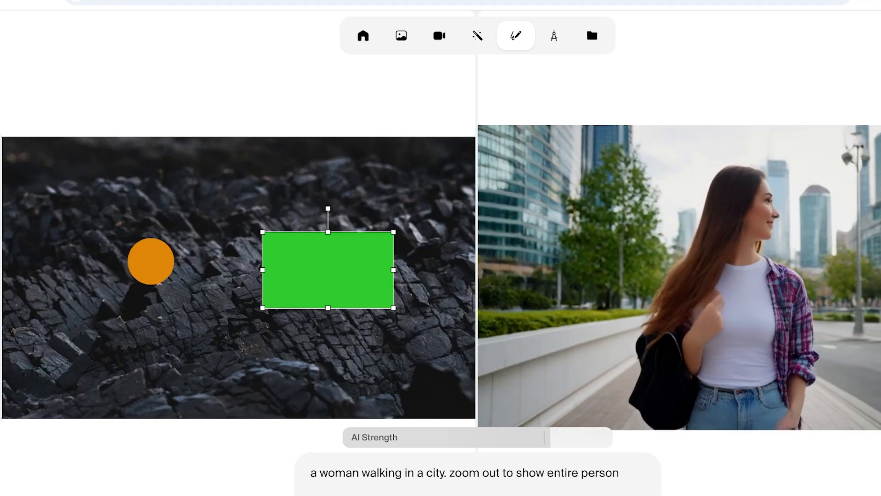
{"action": "left_click_drag", "start_coordinate": [328, 270], "coordinate": [223, 294]}
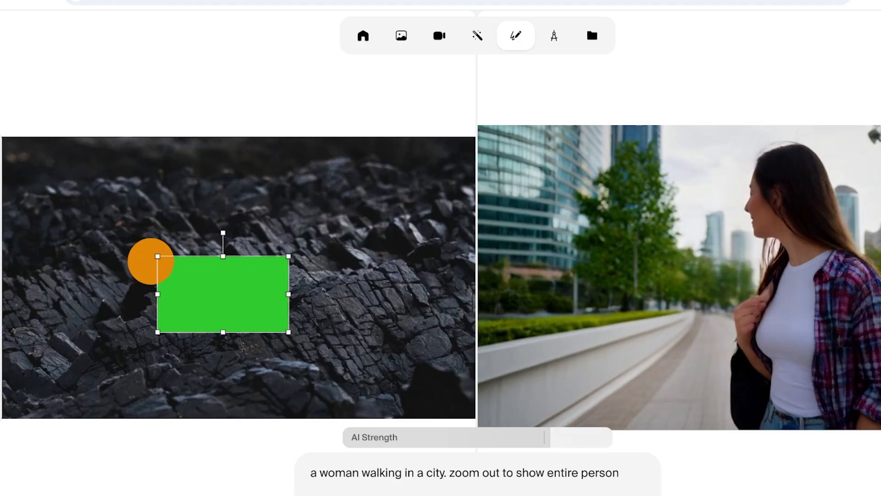
{"action": "left_click_drag", "start_coordinate": [150, 261], "coordinate": [177, 251]}
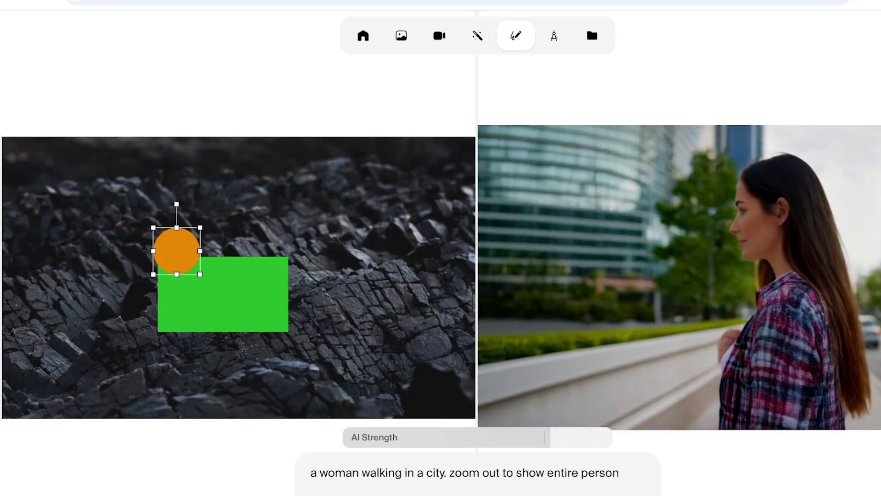
{"action": "left_click_drag", "start_coordinate": [176, 251], "coordinate": [260, 260]}
- Draw a large orange ellipse on the canvas and move it over the upper part of the green rectangle
{"action": "left_click", "coordinate": [22, 181]}
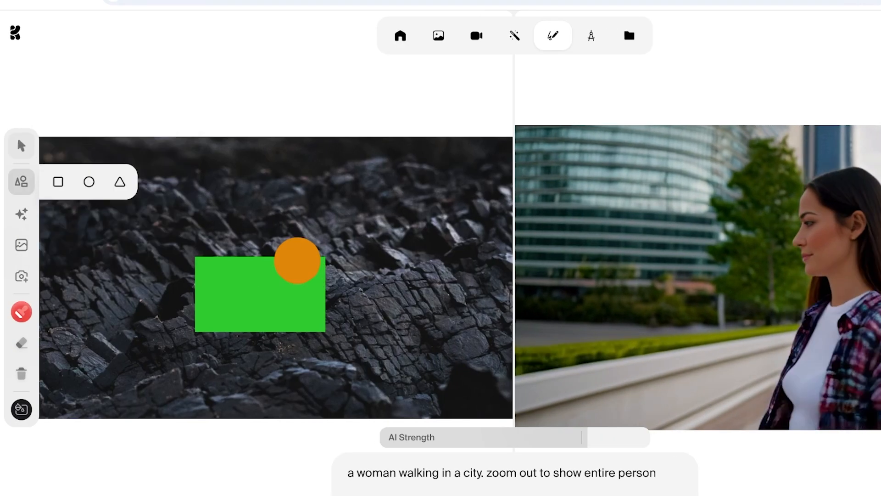
{"action": "left_click", "coordinate": [89, 182]}
{"action": "left_click_drag", "start_coordinate": [240, 209], "coordinate": [376, 308]}
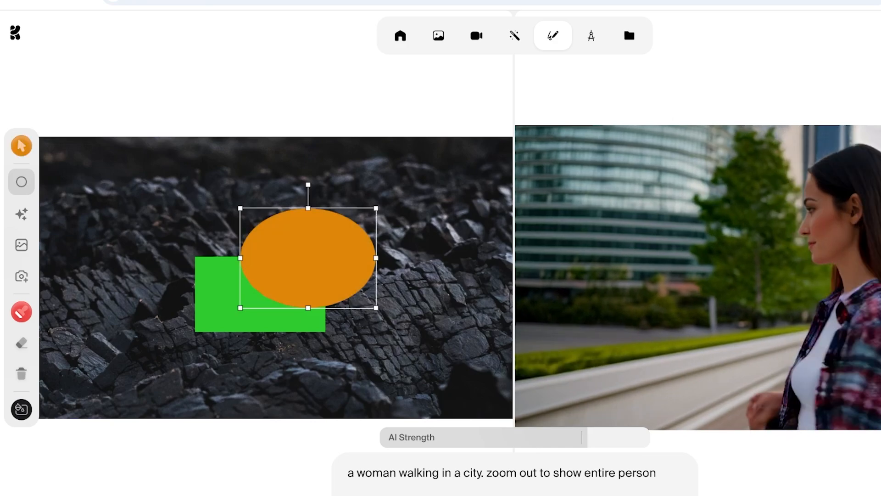
{"action": "right_click", "coordinate": [262, 248]}
{"action": "mouse_move", "coordinate": [300, 255]}
{"action": "left_mouse_down"}
{"action": "mouse_move", "coordinate": [261, 248]}
{"action": "mouse_move", "coordinate": [269, 227]}
{"action": "mouse_move", "coordinate": [253, 211]}
{"action": "left_mouse_up"}
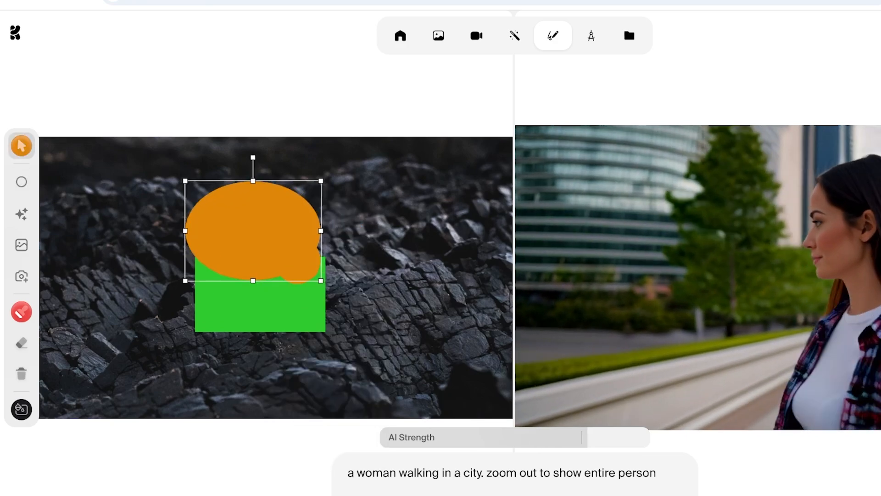
- Choose a different hue in the brush color settings and try it on the large orange ellipse
{"action": "left_click", "coordinate": [21, 312]}
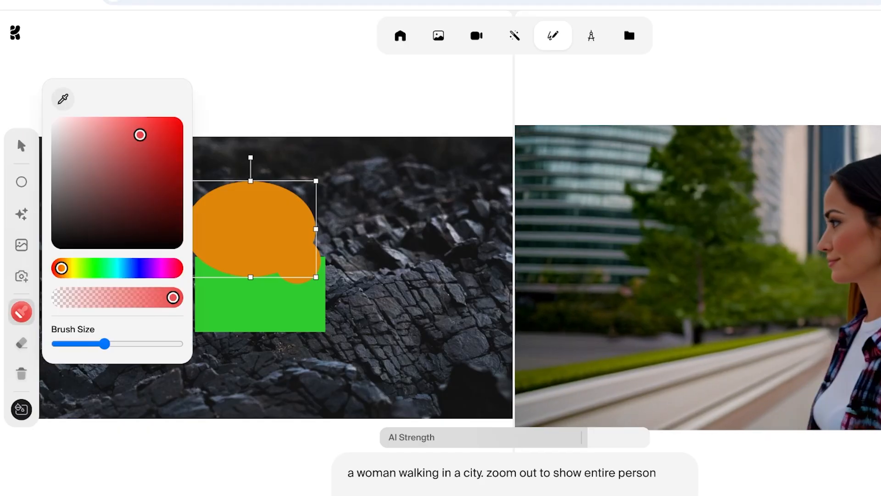
{"action": "mouse_move", "coordinate": [61, 268]}
{"action": "left_mouse_down"}
{"action": "mouse_move", "coordinate": [175, 268]}
{"action": "mouse_move", "coordinate": [276, 191]}
{"action": "left_mouse_up"}
{"action": "left_click_drag", "start_coordinate": [252, 236], "coordinate": [252, 222]}
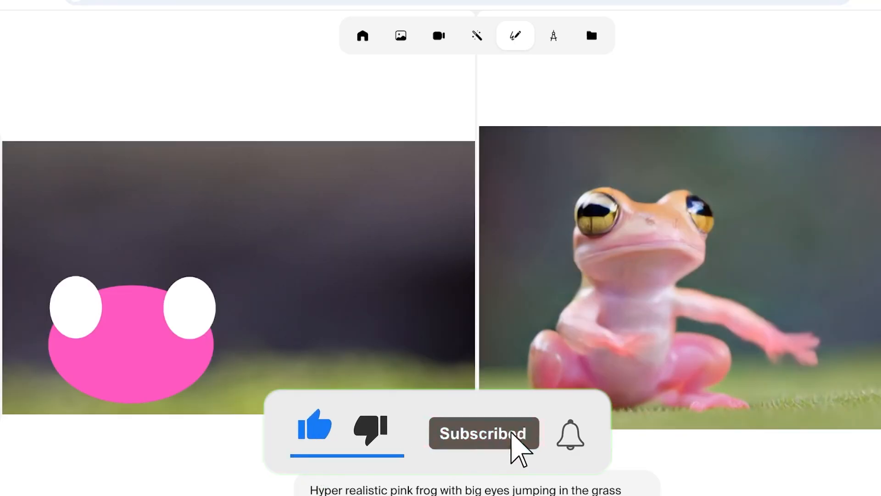
- Paint a small pink face with two dots and a curved mouth in the canvas's upper right, and erase it
{"action": "left_click", "coordinate": [385, 172]}
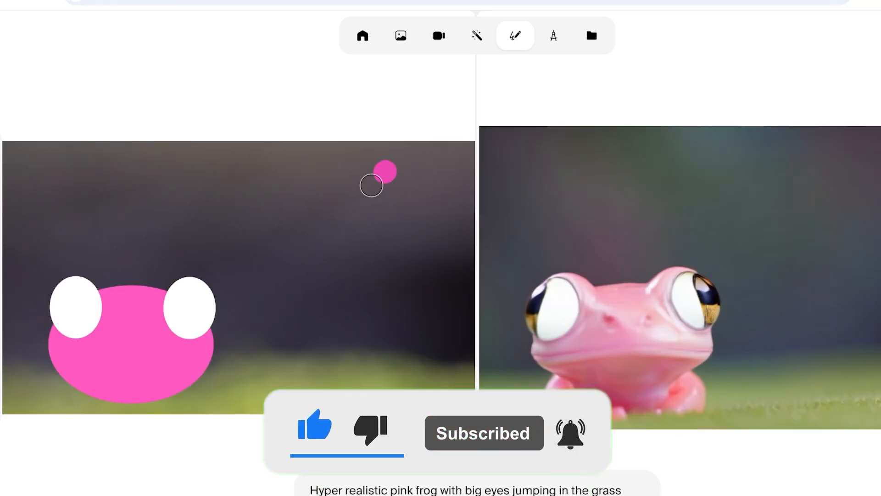
{"action": "left_click", "coordinate": [356, 174]}
{"action": "left_click_drag", "start_coordinate": [388, 203], "coordinate": [368, 211]}
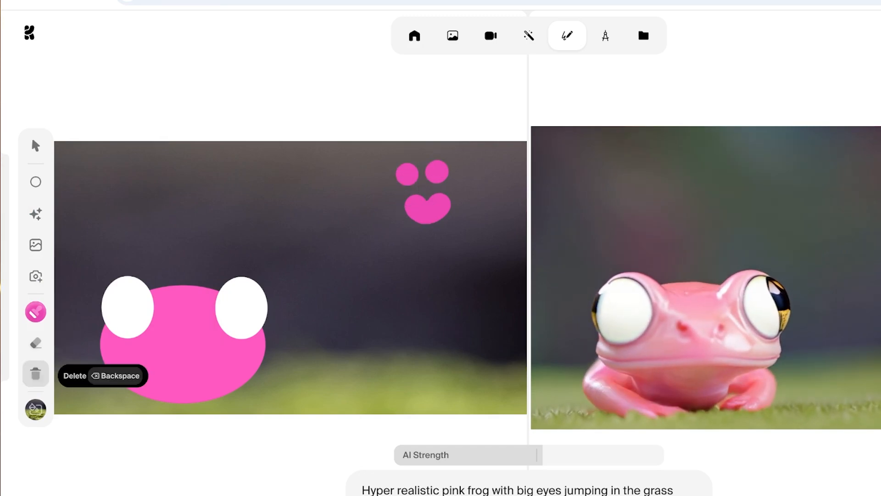
{"action": "left_click", "coordinate": [35, 343]}
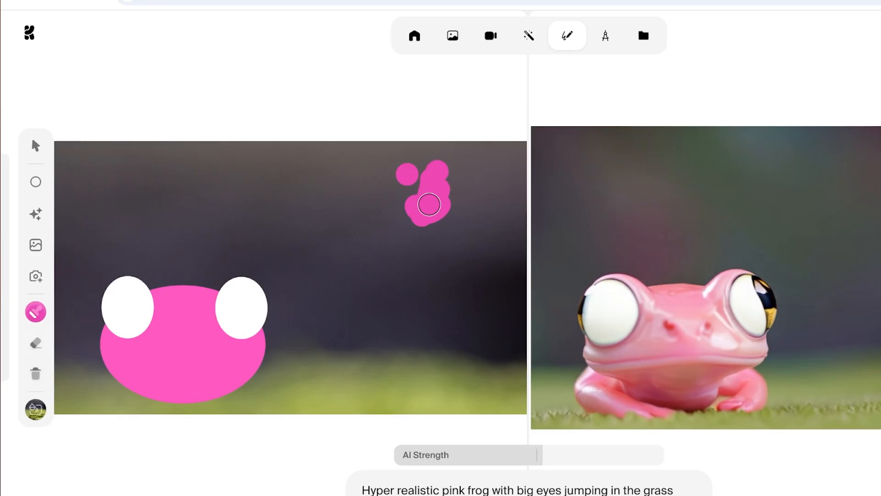
{"action": "mouse_move", "coordinate": [411, 171]}
{"action": "left_mouse_down"}
{"action": "mouse_move", "coordinate": [423, 220]}
{"action": "mouse_move", "coordinate": [448, 199]}
{"action": "mouse_move", "coordinate": [419, 191]}
{"action": "mouse_move", "coordinate": [413, 214]}
{"action": "left_mouse_up"}
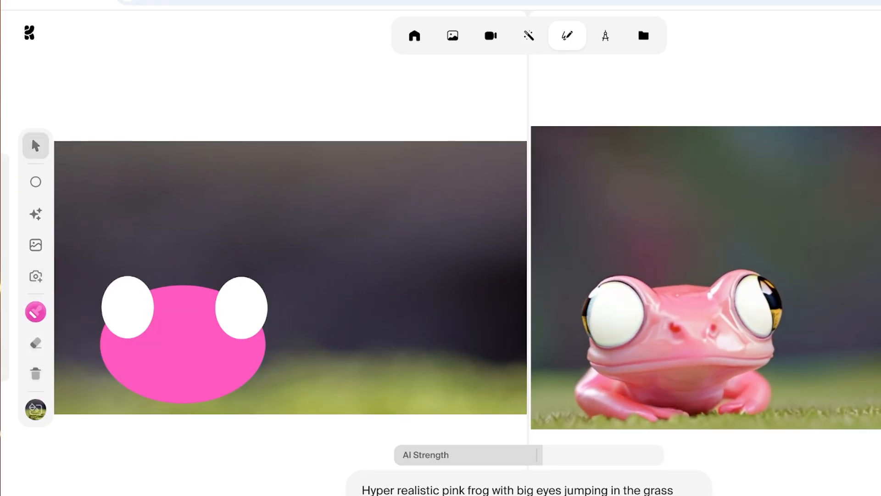
- Select the pink ellipse and both white eyes together, and move them to the canvas's right side and back to its lower-left corner
{"action": "left_click_drag", "start_coordinate": [109, 273], "coordinate": [276, 377]}
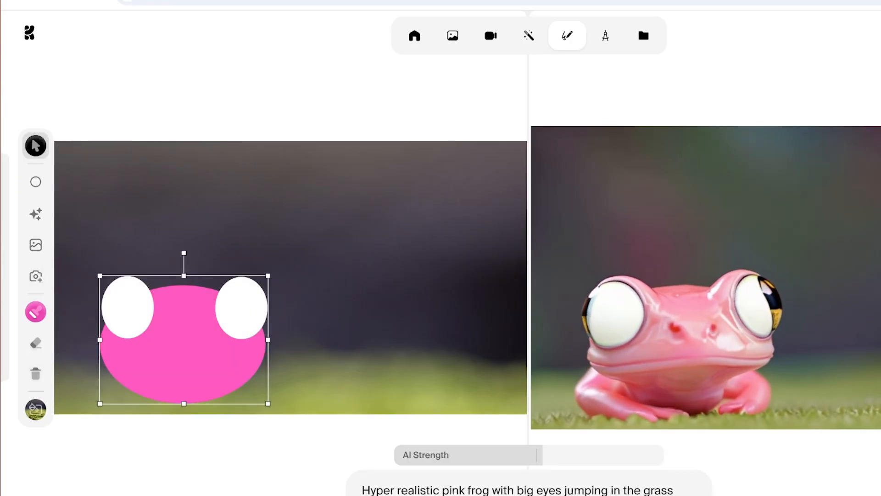
{"action": "mouse_move", "coordinate": [198, 349]}
{"action": "left_mouse_down"}
{"action": "mouse_move", "coordinate": [239, 349]}
{"action": "mouse_move", "coordinate": [268, 329]}
{"action": "mouse_move", "coordinate": [318, 336]}
{"action": "mouse_move", "coordinate": [311, 324]}
{"action": "mouse_move", "coordinate": [382, 331]}
{"action": "left_mouse_up"}
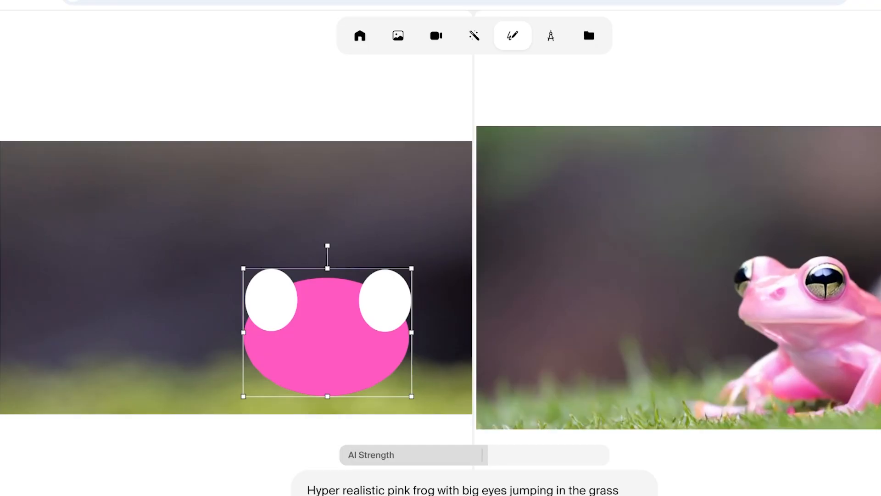
{"action": "mouse_move", "coordinate": [327, 333]}
{"action": "left_mouse_down"}
{"action": "mouse_move", "coordinate": [312, 320]}
{"action": "mouse_move", "coordinate": [284, 345]}
{"action": "mouse_move", "coordinate": [125, 356]}
{"action": "left_mouse_up"}
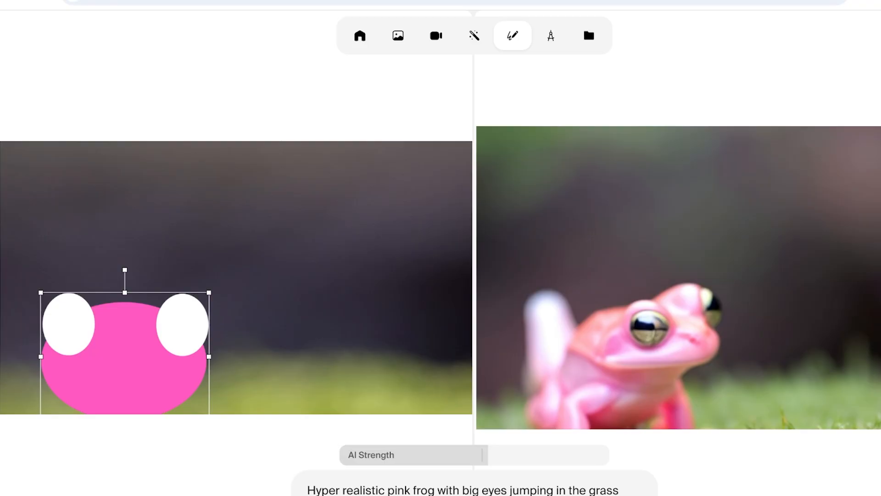
- Move the pink ellipse and both white eyes together to the middle of the canvas, slightly left of centre
{"action": "left_click", "coordinate": [235, 208]}
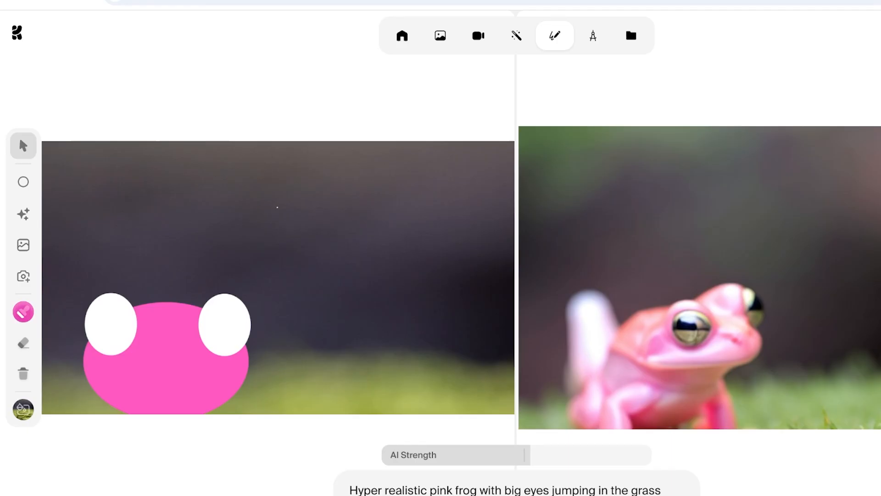
{"action": "left_click_drag", "start_coordinate": [167, 368], "coordinate": [273, 294]}
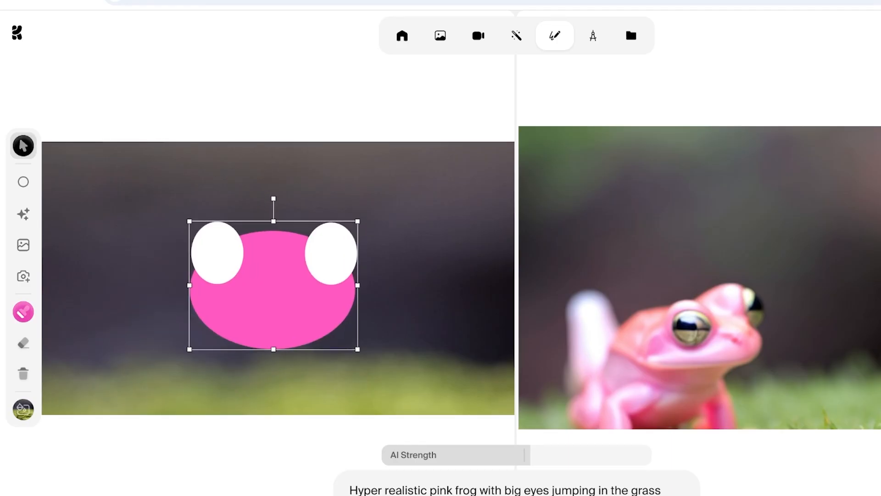
{"action": "left_click", "coordinate": [128, 229]}
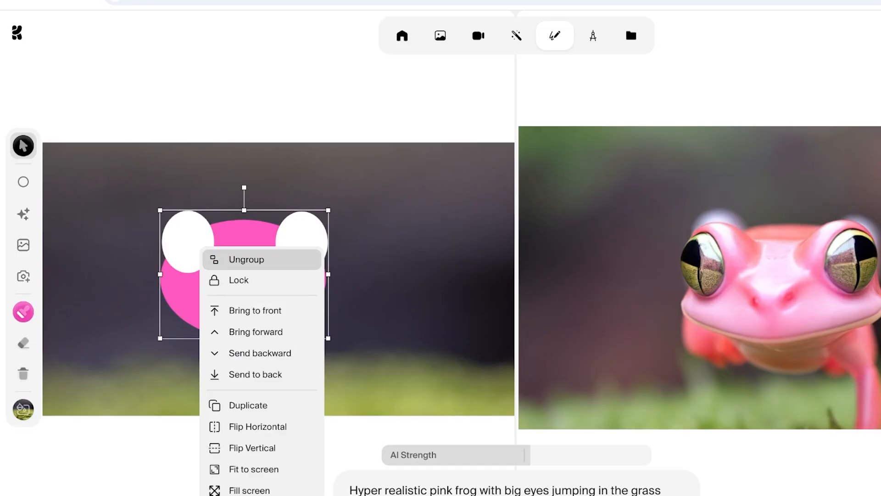
{"action": "left_click", "coordinate": [246, 260]}
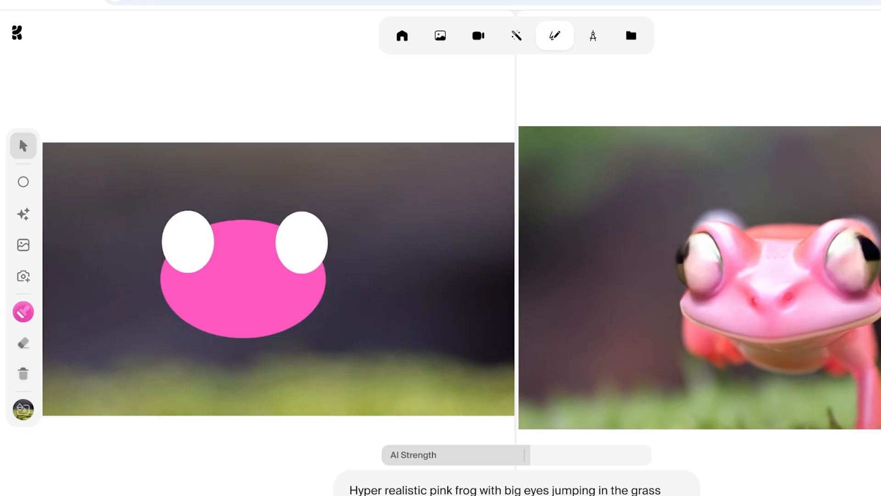
- Move the right white eye away from the pink ellipse toward the upper right, and return it to the ellipse's upper-right edge
{"action": "left_click_drag", "start_coordinate": [302, 242], "coordinate": [373, 218]}
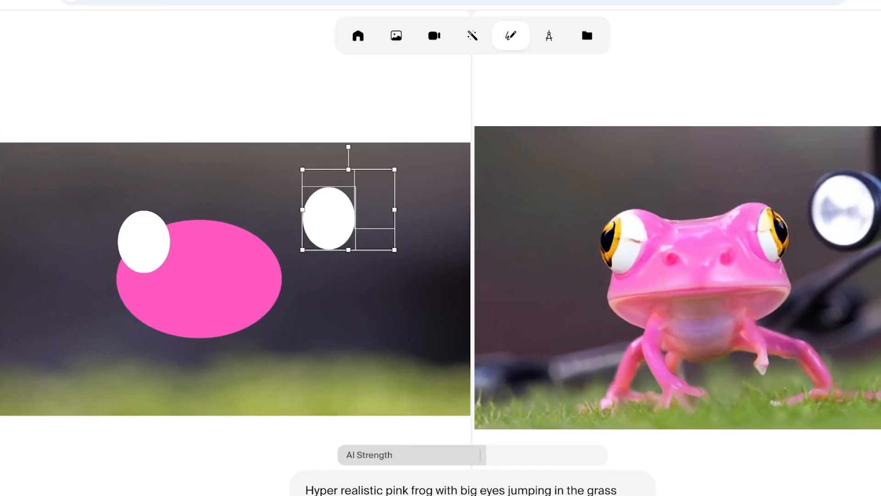
{"action": "left_click_drag", "start_coordinate": [329, 218], "coordinate": [254, 239]}
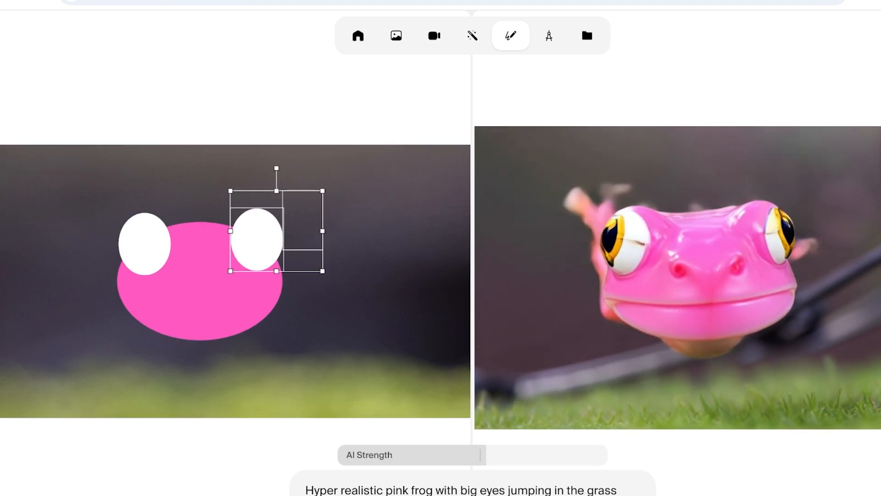
{"action": "left_click", "coordinate": [370, 208]}
- Raise the AI Strength to about seven eighths, and move the pink ellipse out to the right and back beneath the eyes
{"action": "scroll", "coordinate": [370, 208], "scroll_direction": "down", "scroll_amount": 3}
{"action": "scroll", "coordinate": [737, 278], "scroll_direction": "down", "scroll_amount": 3}
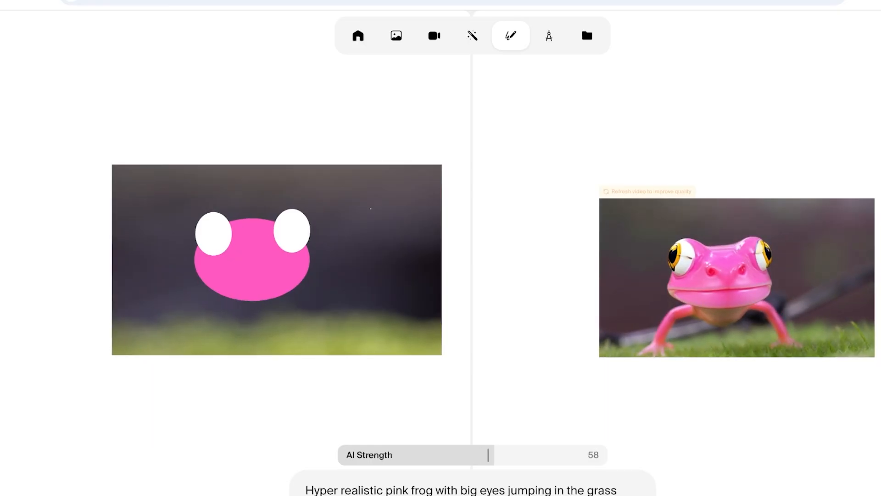
{"action": "left_click_drag", "start_coordinate": [491, 455], "coordinate": [572, 455]}
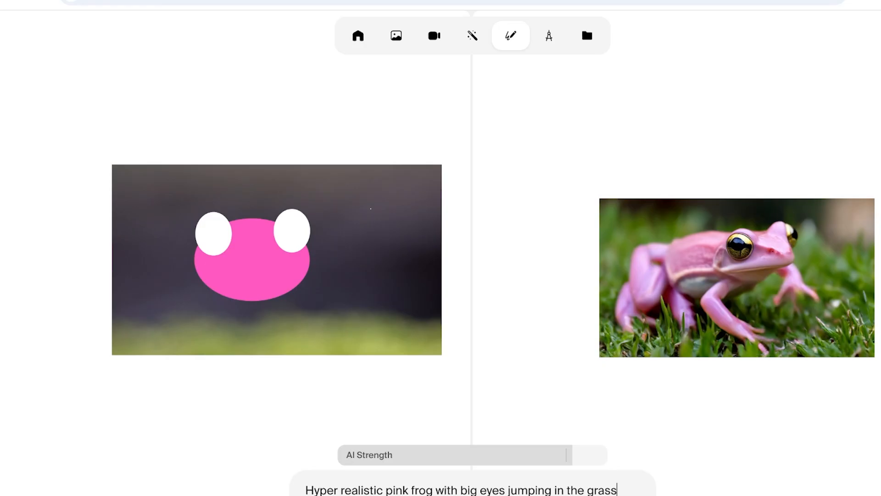
{"action": "left_click_drag", "start_coordinate": [253, 260], "coordinate": [372, 260]}
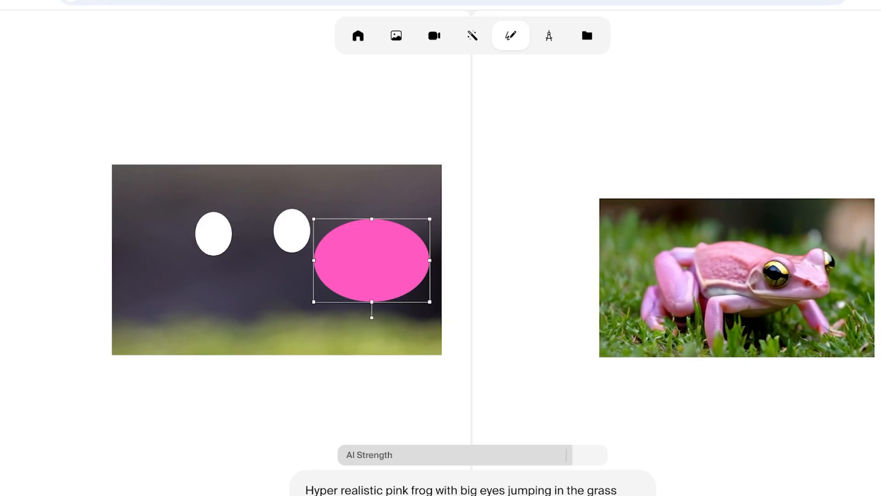
{"action": "left_click_drag", "start_coordinate": [372, 260], "coordinate": [258, 260]}
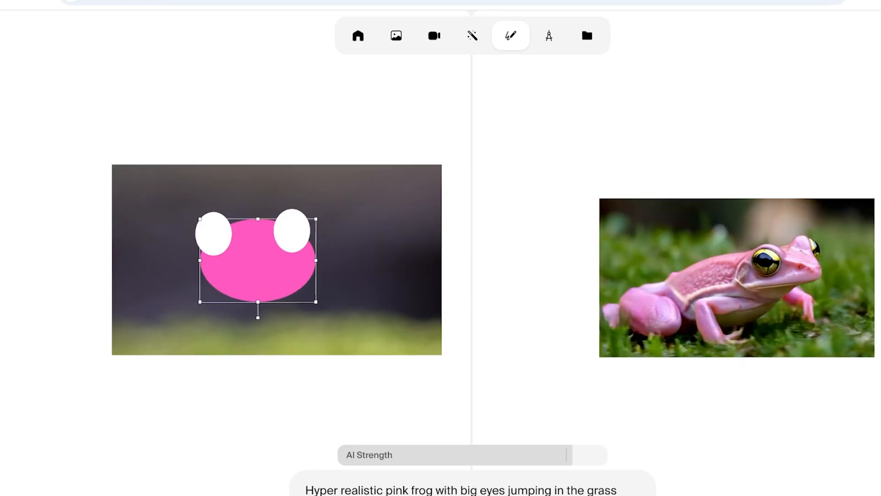
- Replace the frog prompt with "a cat sitting on a bed"
{"action": "triple_click", "coordinate": [531, 490]}
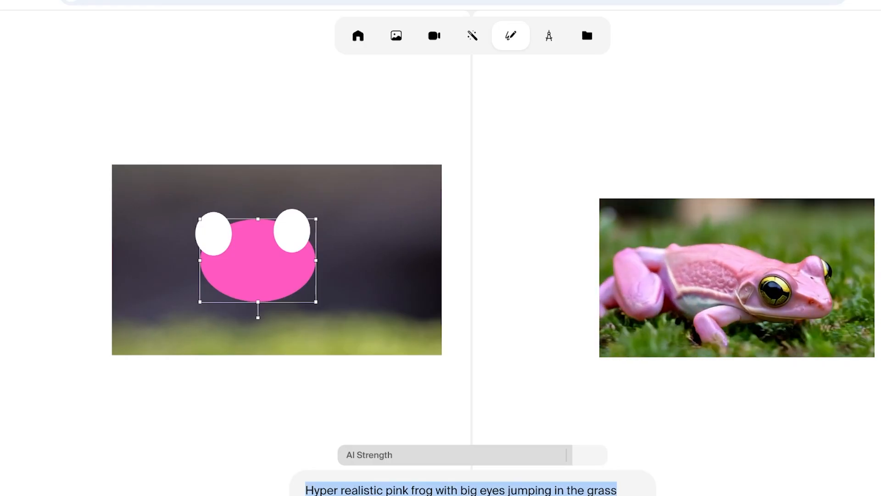
{"action": "left_click", "coordinate": [321, 495]}
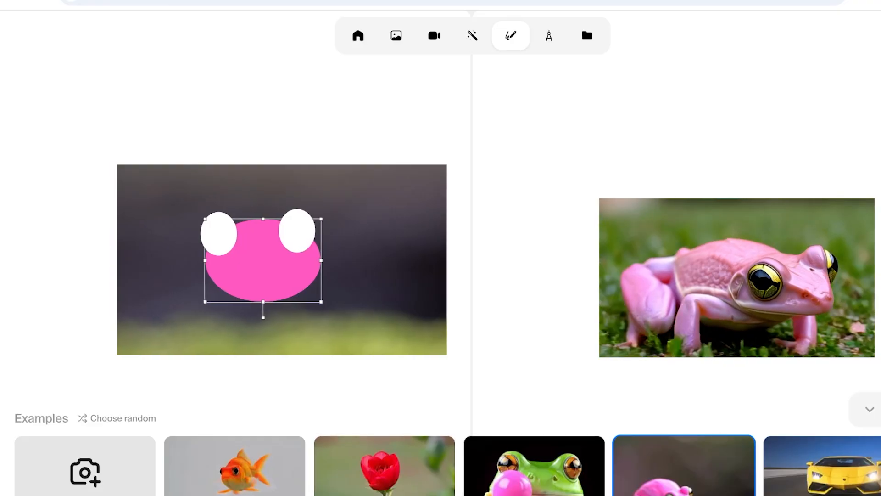
{"action": "left_click", "coordinate": [870, 409]}
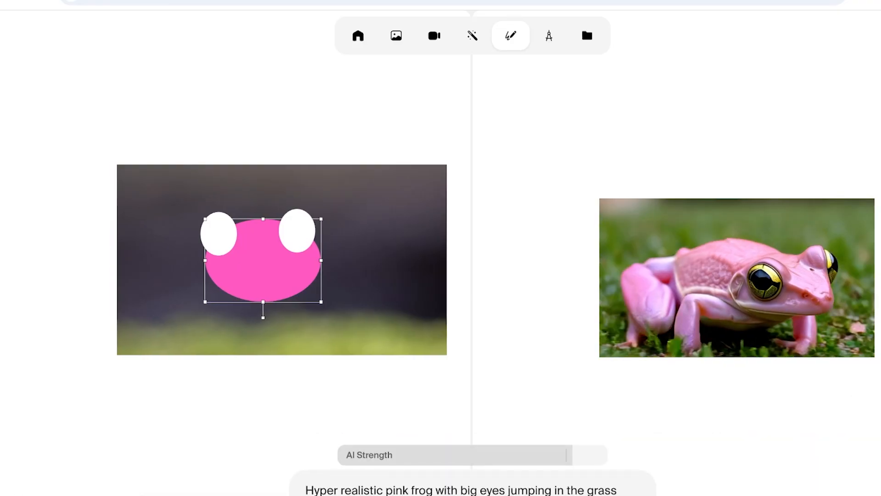
{"action": "key", "text": "ctrl+a"}
{"action": "key", "text": "BackSpace"}
{"action": "type", "text": "A"}
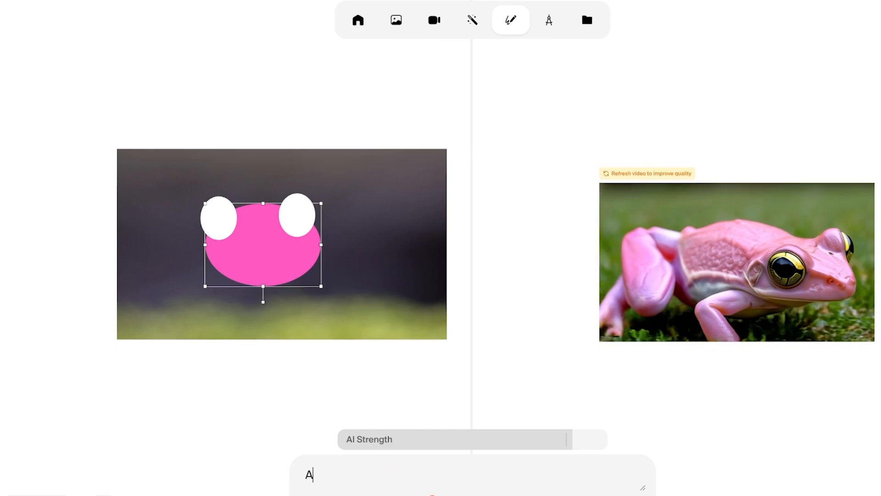
{"action": "type", "text": " zoomed"}
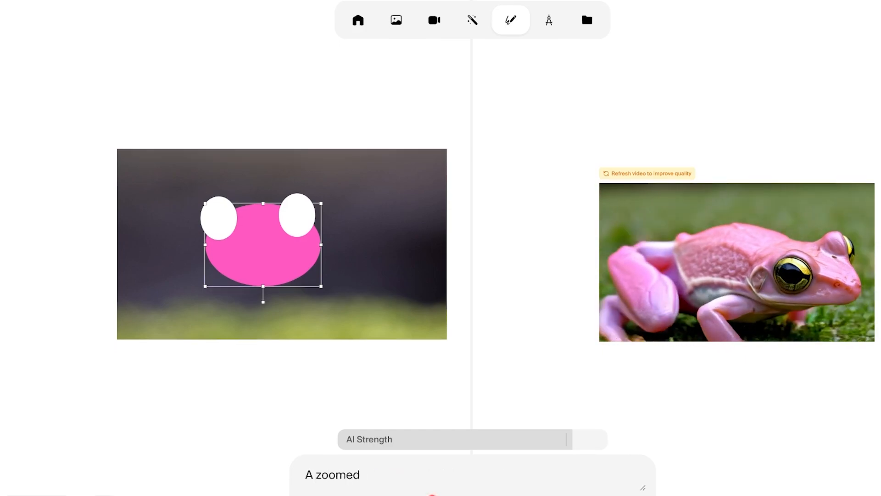
{"action": "key", "text": "BackSpace"}
{"action": "key", "text": "BackSpace"}
{"action": "key", "text": "BackSpace"}
{"action": "key", "text": "BackSpace"}
{"action": "key", "text": "BackSpace"}
{"action": "key", "text": "BackSpace"}
{"action": "key", "text": "BackSpace"}
{"action": "key", "text": "BackSpace"}
{"action": "type", "text": "a cat sitting on a b"}
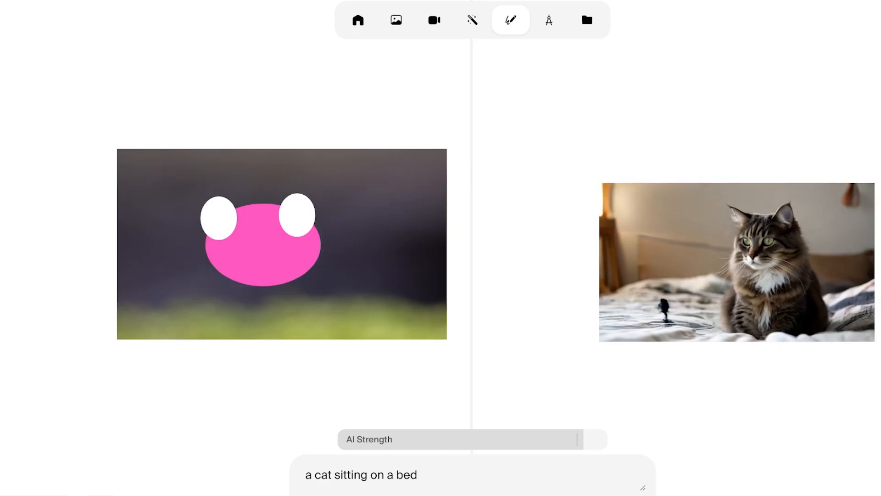
- Nudge the pink ellipse slightly and delete it from the canvas
{"action": "left_click_drag", "start_coordinate": [263, 248], "coordinate": [258, 251]}
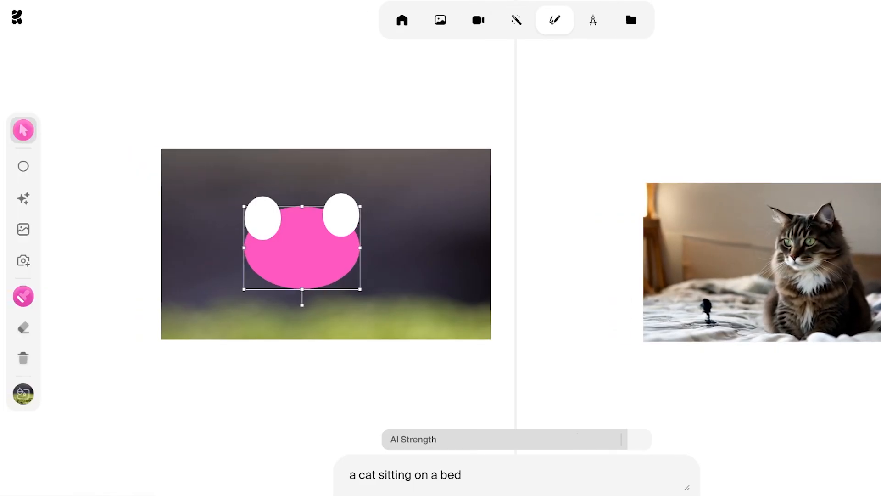
{"action": "left_click", "coordinate": [23, 357]}
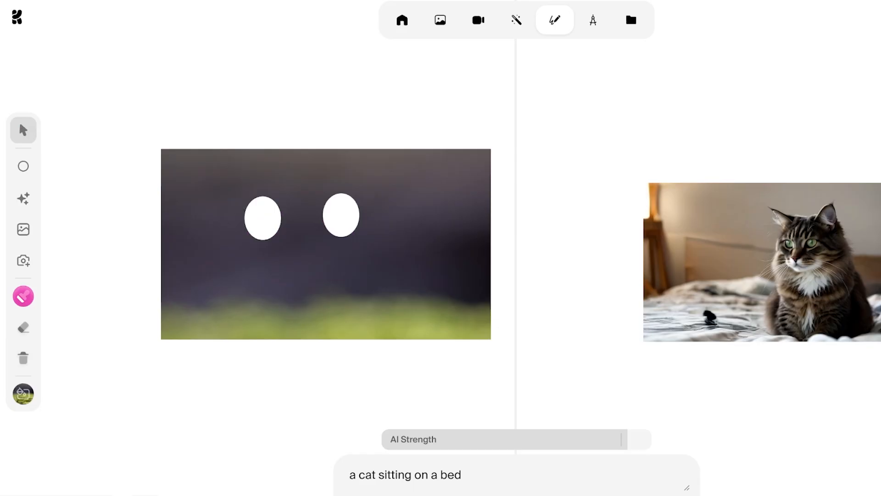
{"action": "left_click_drag", "start_coordinate": [207, 155], "coordinate": [480, 343]}
{"action": "scroll", "coordinate": [326, 243], "scroll_direction": "left", "scroll_amount": 4}
{"action": "scroll", "coordinate": [326, 244], "scroll_direction": "up", "scroll_amount": 4}
{"action": "scroll", "coordinate": [326, 243], "scroll_direction": "right", "scroll_amount": 6}
{"action": "scroll", "coordinate": [326, 243], "scroll_direction": "down", "scroll_amount": 3}
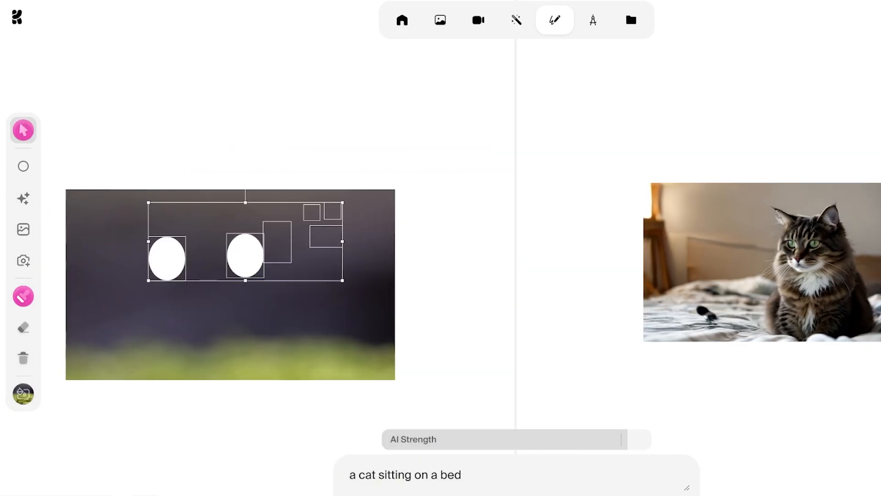
{"action": "mouse_move", "coordinate": [2, 312]}
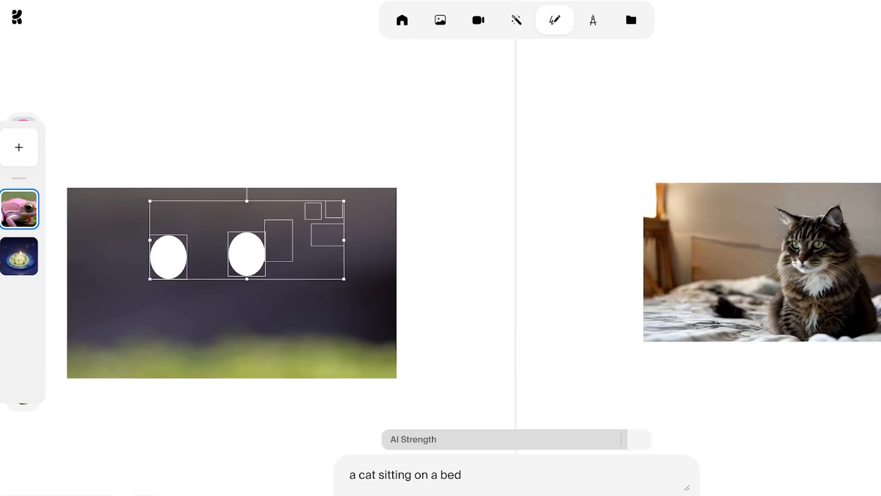
{"action": "key", "text": "Escape"}
- Delete both white eye ellipses so that only the blurred background image stays on the canvas
{"action": "scroll", "coordinate": [231, 283], "scroll_direction": "up", "scroll_amount": 5}
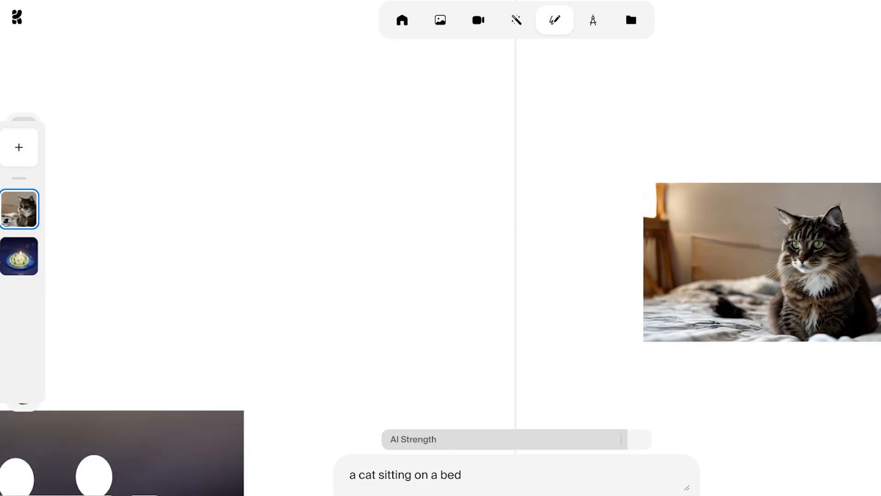
{"action": "scroll", "coordinate": [232, 283], "scroll_direction": "down", "scroll_amount": 8}
{"action": "scroll", "coordinate": [257, 257], "scroll_direction": "down", "scroll_amount": 3}
{"action": "scroll", "coordinate": [257, 257], "scroll_direction": "right", "scroll_amount": 2}
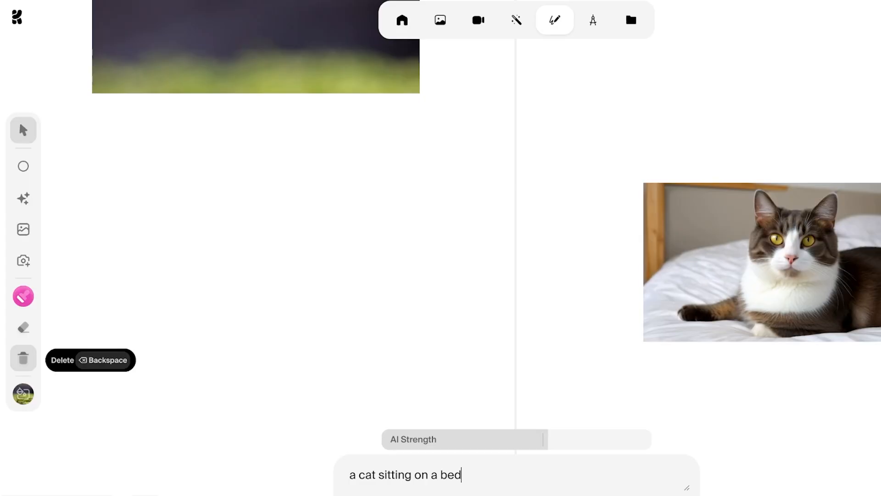
{"action": "left_click", "coordinate": [22, 358]}
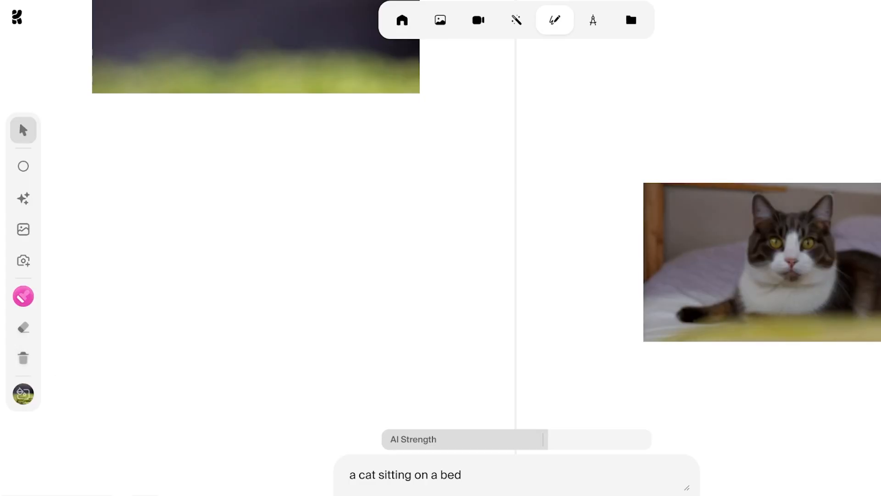
{"action": "scroll", "coordinate": [243, 131], "scroll_direction": "up", "scroll_amount": 1}
{"action": "scroll", "coordinate": [242, 132], "scroll_direction": "down", "scroll_amount": 3}
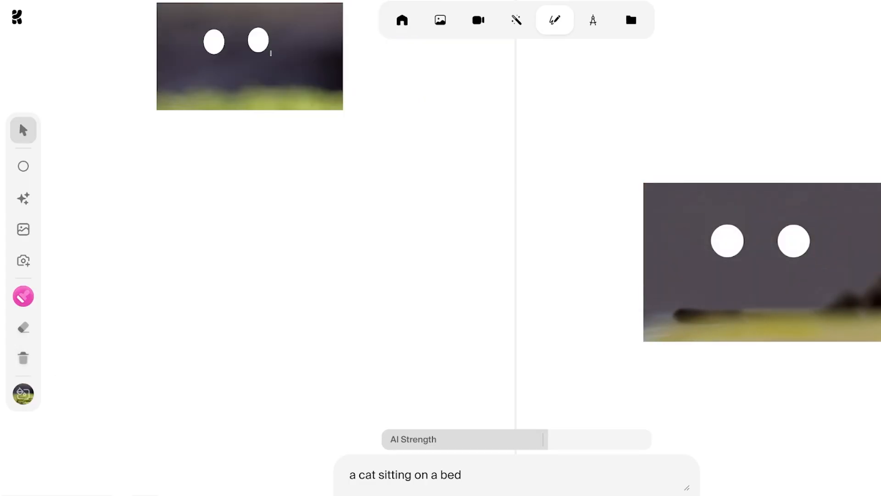
{"action": "left_click_drag", "start_coordinate": [233, 35], "coordinate": [241, 97]}
{"action": "scroll", "coordinate": [242, 132], "scroll_direction": "right", "scroll_amount": 5}
{"action": "scroll", "coordinate": [242, 131], "scroll_direction": "up", "scroll_amount": 3}
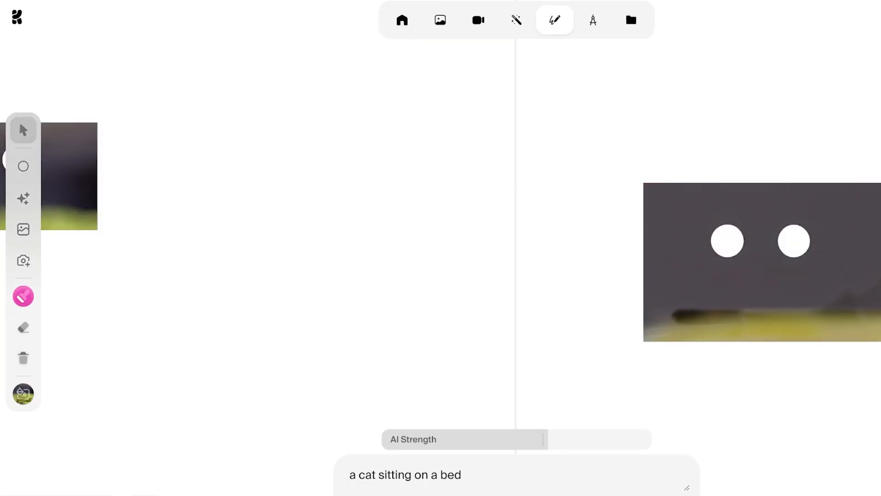
{"action": "scroll", "coordinate": [243, 131], "scroll_direction": "left", "scroll_amount": 5}
{"action": "left_click", "coordinate": [218, 205]}
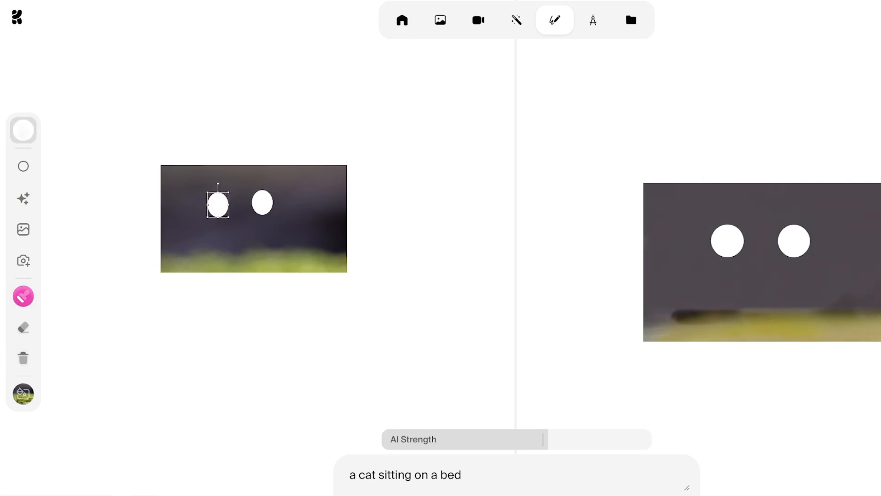
{"action": "key", "text": "Delete"}
{"action": "key", "text": "Delete"}
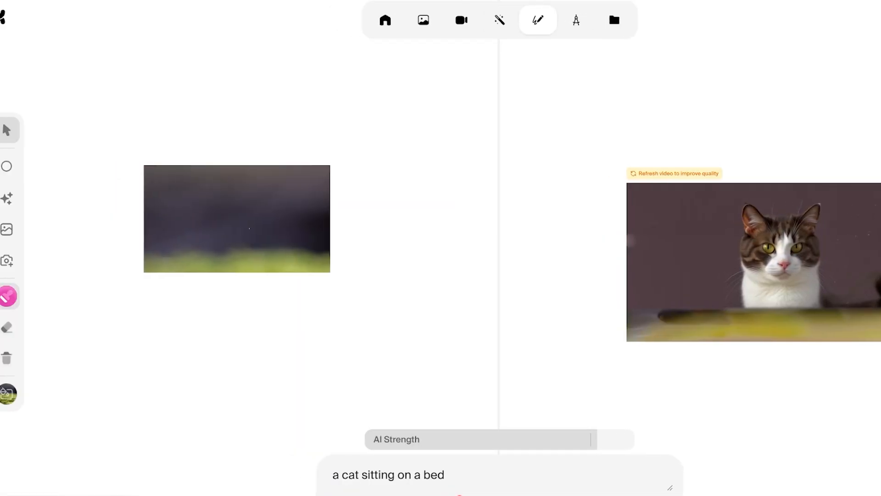
- Lower the AI Strength to about one sixth, and upload the photo of a dark-haired woman holding lip gloss onto the canvas
{"action": "left_click", "coordinate": [371, 440]}
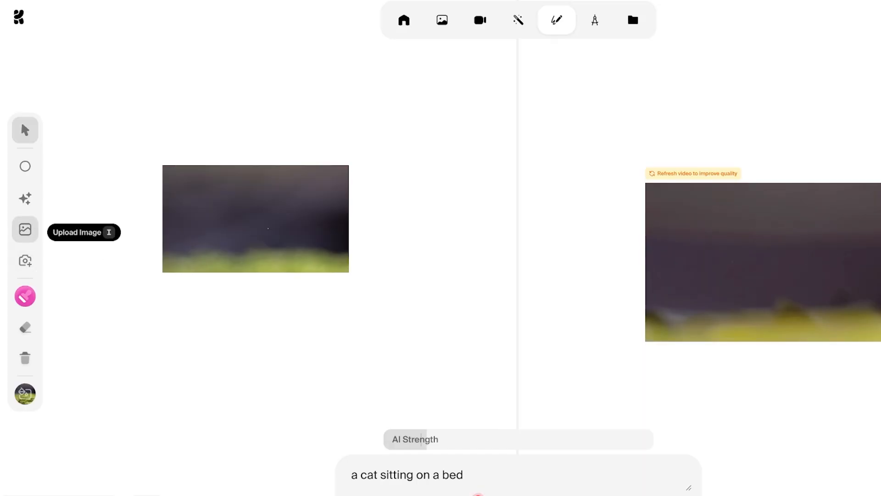
{"action": "left_click", "coordinate": [26, 230]}
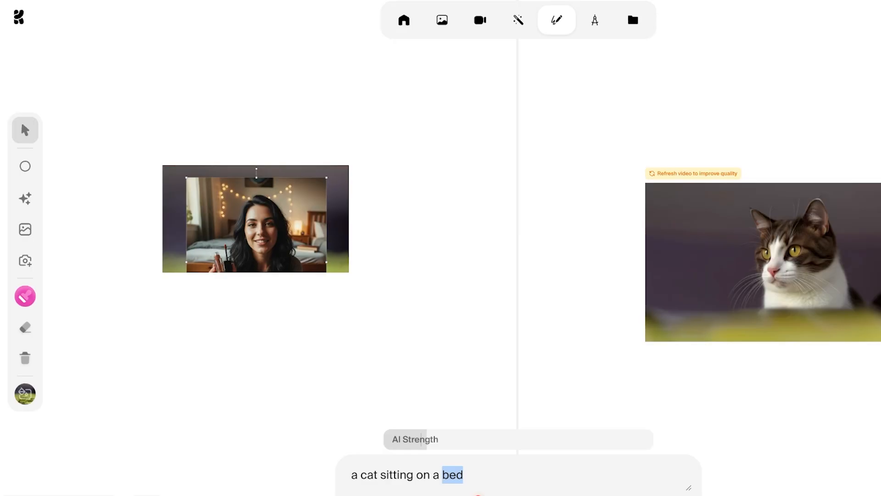
- Replace the cat prompt with "woman applying makeup"
{"action": "triple_click", "coordinate": [453, 474]}
{"action": "key", "text": "BackSpace"}
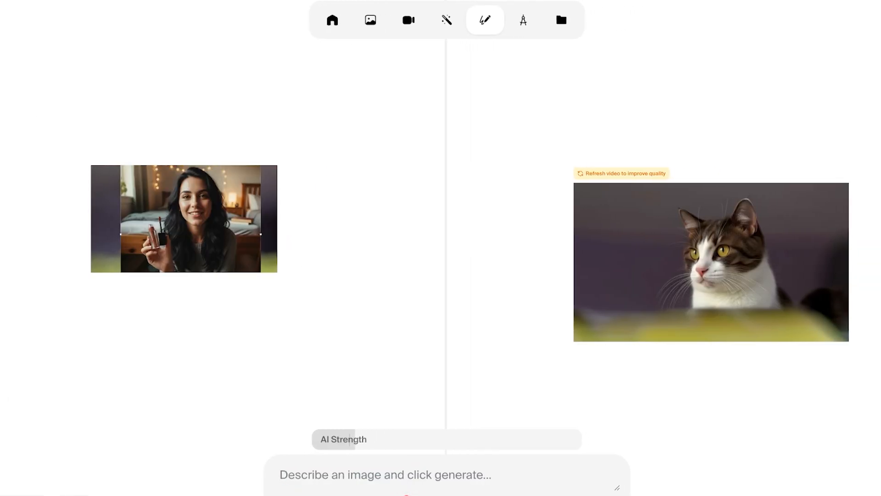
{"action": "type", "text": "w"}
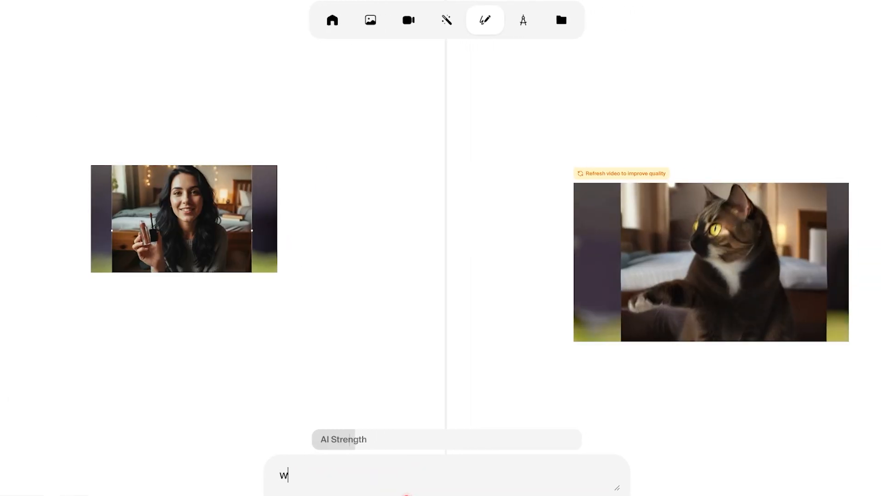
{"action": "type", "text": "oman applying makeup"}
{"action": "key", "text": "Return"}
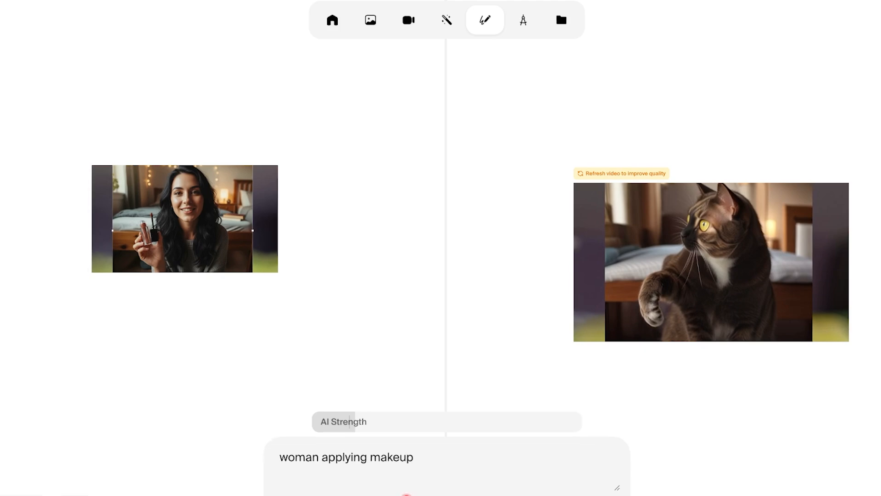
- Set the AI Strength to about two thirds and shift the woman's photo slightly to the left on the canvas
{"action": "left_click", "coordinate": [579, 422]}
{"action": "left_click_drag", "start_coordinate": [574, 421], "coordinate": [479, 421]}
{"action": "scroll", "coordinate": [242, 216], "scroll_direction": "up", "scroll_amount": 5}
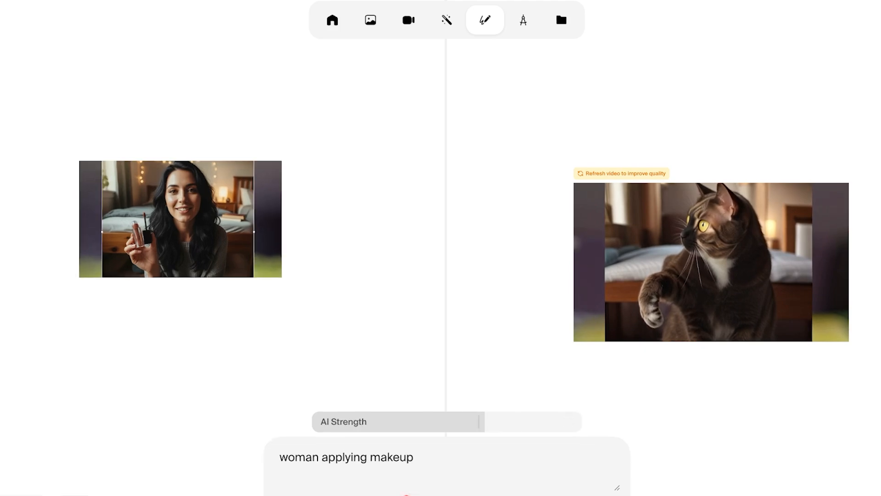
{"action": "scroll", "coordinate": [243, 216], "scroll_direction": "left", "scroll_amount": 1}
{"action": "scroll", "coordinate": [711, 262], "scroll_direction": "up", "scroll_amount": 4}
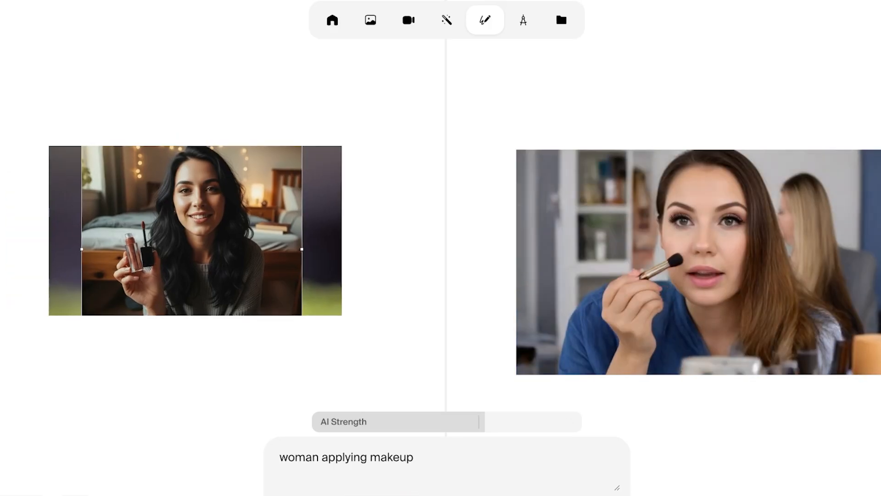
{"action": "left_click_drag", "start_coordinate": [192, 250], "coordinate": [175, 253]}
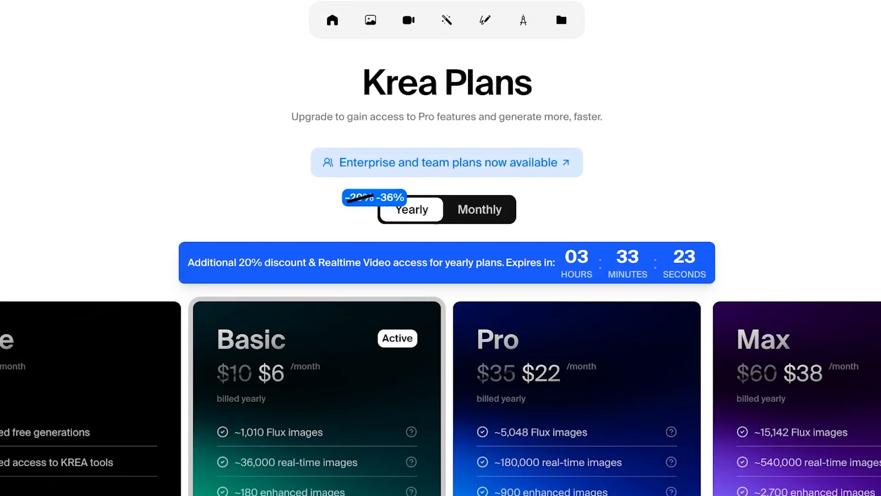
- Compare the monthly and yearly prices of the Basic, Pro and Max plans, and return to the home page
{"action": "left_click", "coordinate": [480, 209]}
{"action": "scroll", "coordinate": [441, 276], "scroll_direction": "down", "scroll_amount": 3}
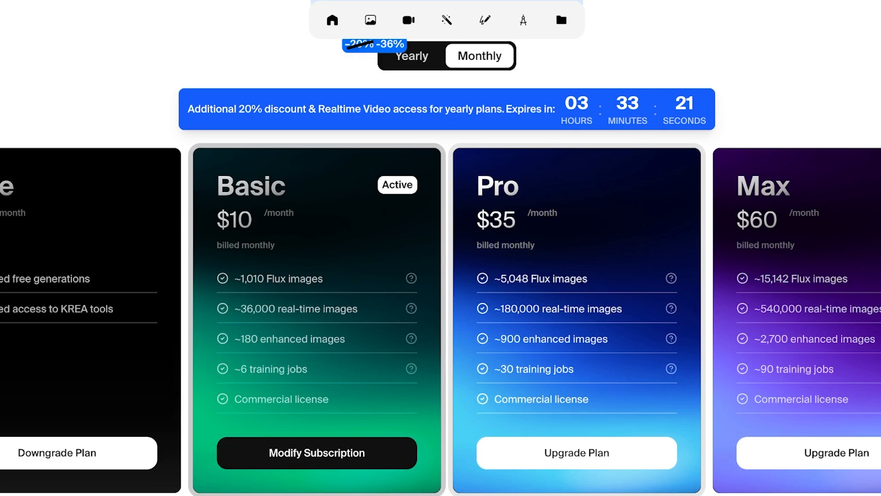
{"action": "left_click", "coordinate": [412, 56]}
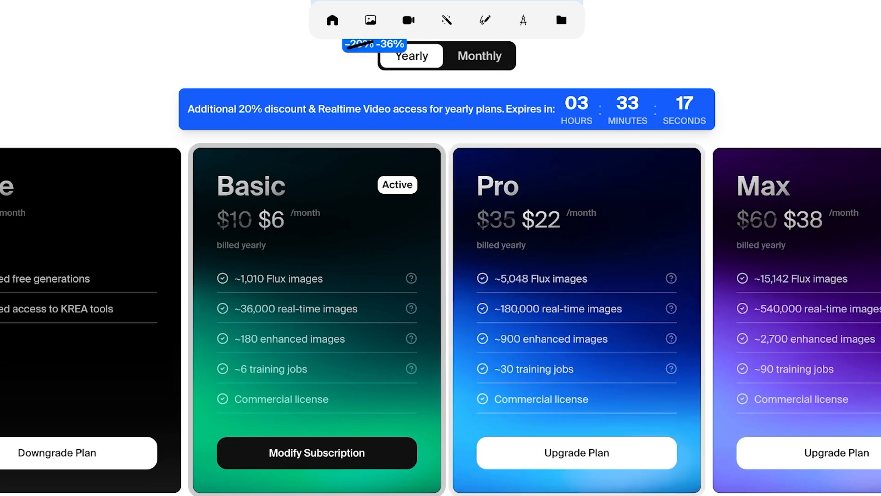
{"action": "scroll", "coordinate": [440, 276], "scroll_direction": "up", "scroll_amount": 1}
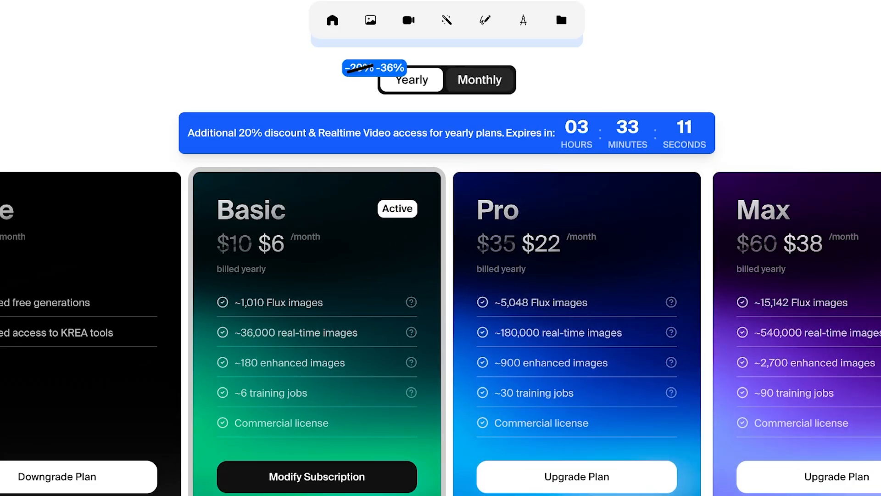
{"action": "left_click", "coordinate": [479, 80]}
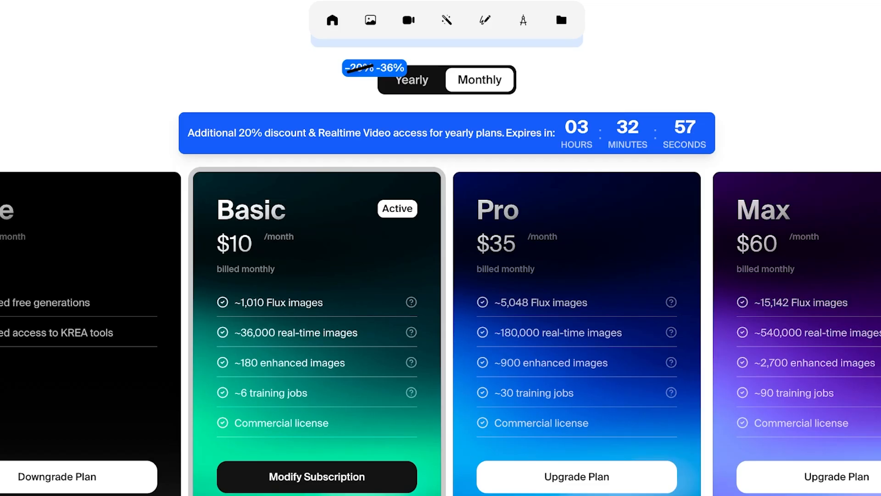
{"action": "scroll", "coordinate": [441, 276], "scroll_direction": "up", "scroll_amount": 3}
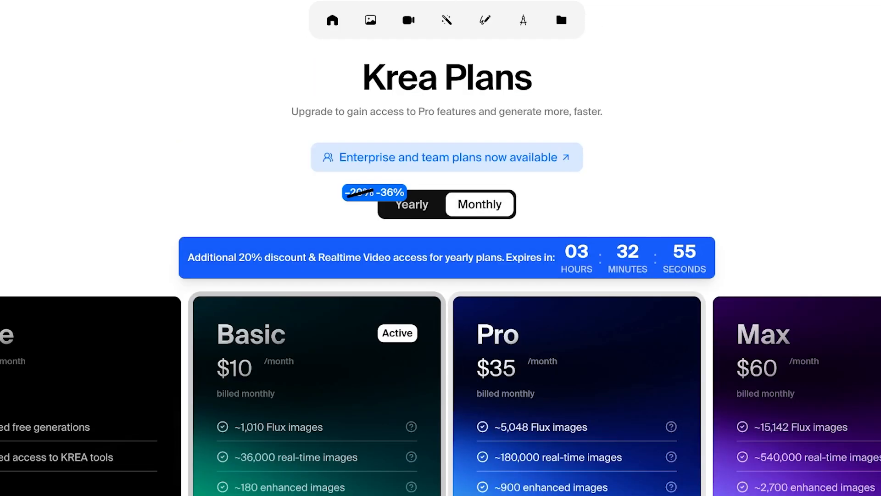
{"action": "key", "text": "alt+Left"}
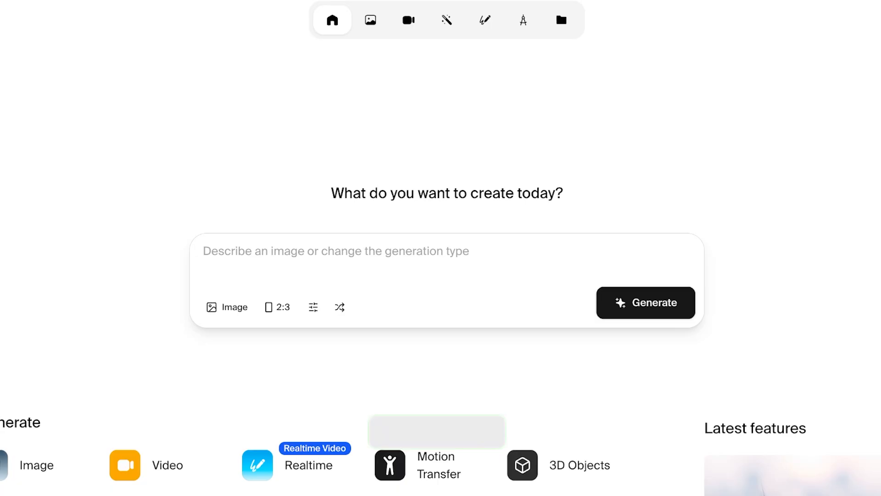